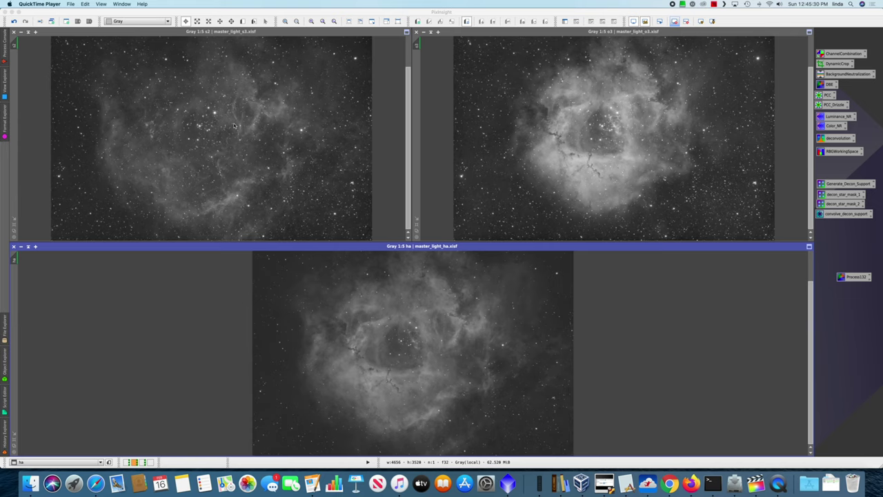
Zoom into the ha and o3 masters and pan across their dark pillars
{"action": "left_click", "coordinate": [408, 263]}
{"action": "scroll", "coordinate": [392, 335], "scroll_direction": "up", "scroll_amount": 4}
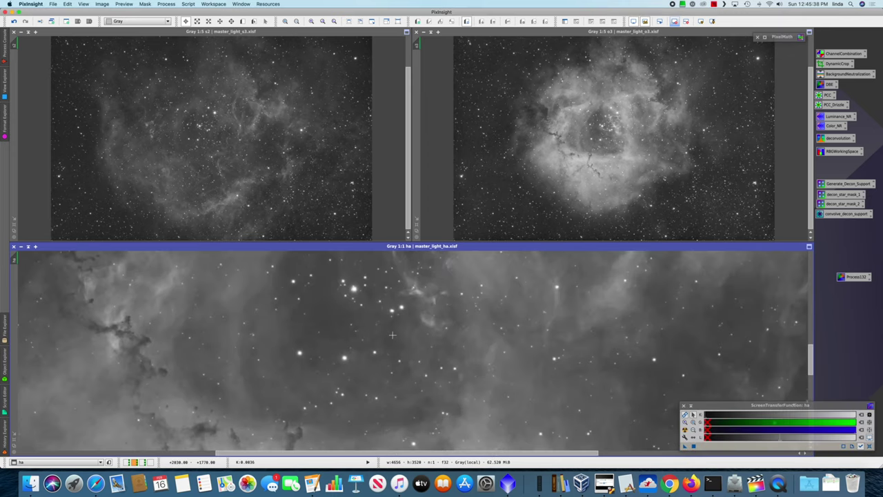
{"action": "scroll", "coordinate": [392, 335], "scroll_direction": "left", "scroll_amount": 5}
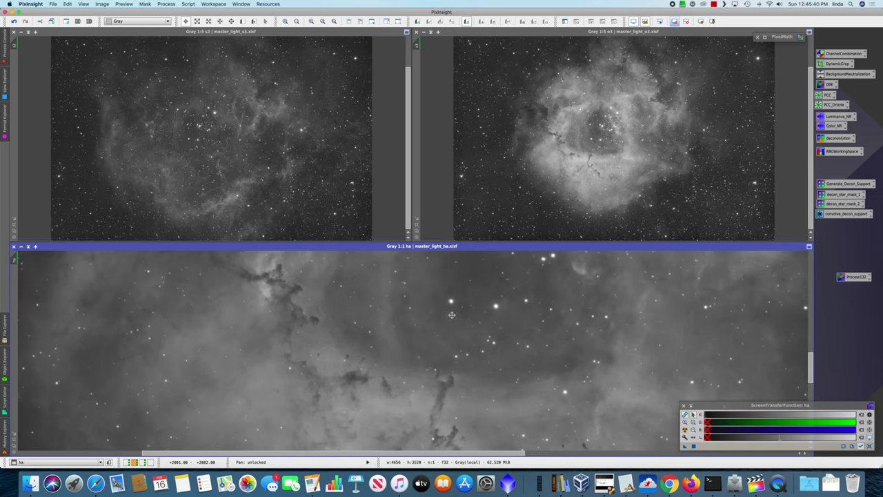
{"action": "left_click", "coordinate": [597, 135]}
{"action": "scroll", "coordinate": [597, 135], "scroll_direction": "up", "scroll_amount": 4}
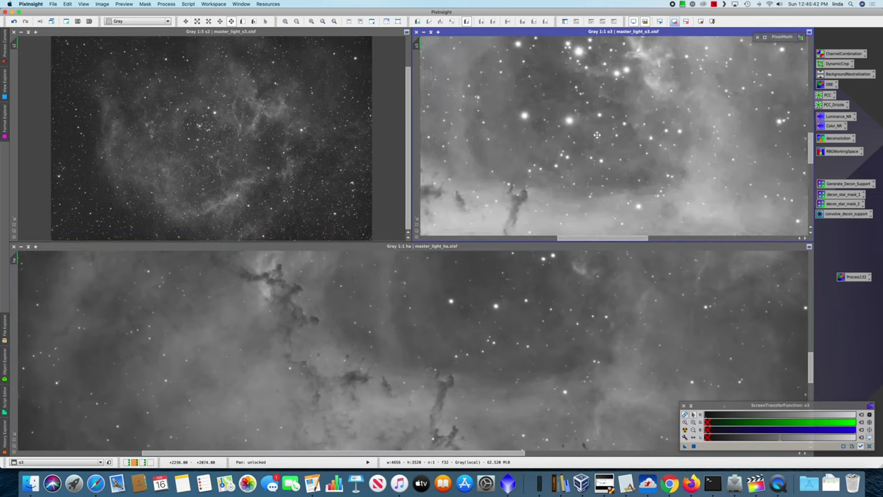
{"action": "left_click_drag", "start_coordinate": [597, 135], "coordinate": [723, 47]}
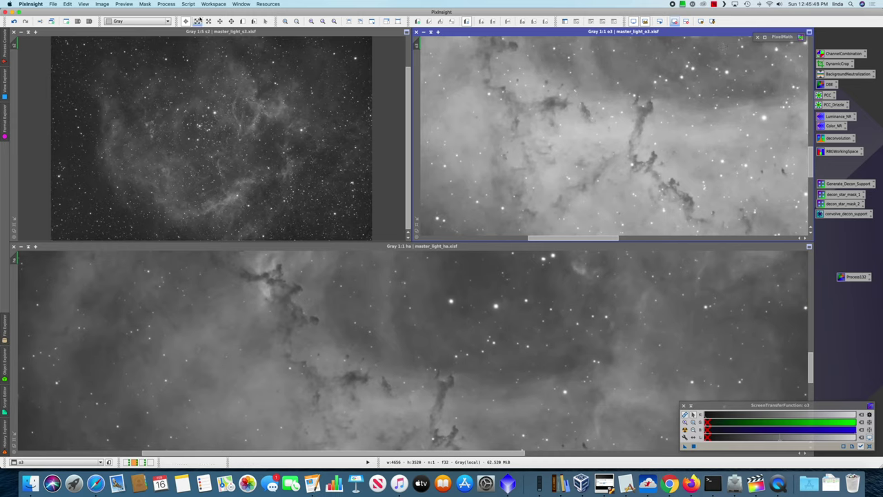
Zoom the s2 master to 1:1, pan over its faint nebulosity, then return to Readout mode
{"action": "left_click", "coordinate": [202, 68]}
{"action": "scroll", "coordinate": [201, 68], "scroll_direction": "up", "scroll_amount": 4}
{"action": "left_click_drag", "start_coordinate": [201, 68], "coordinate": [218, 55]}
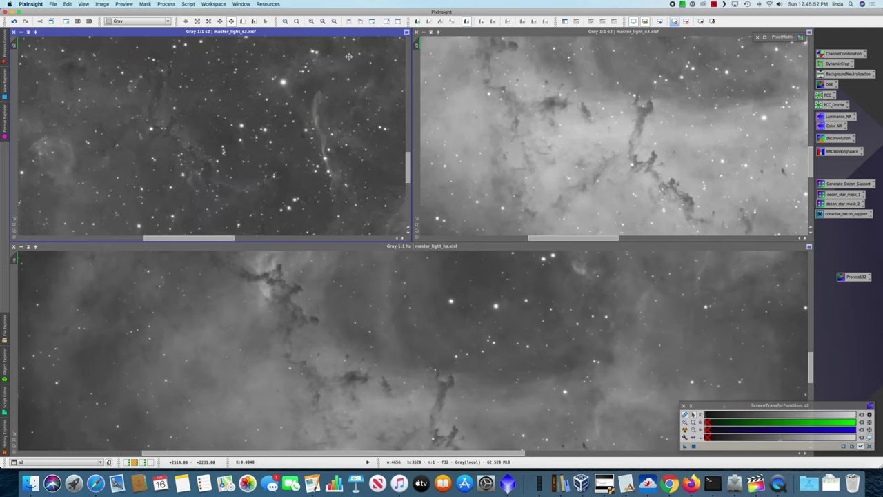
{"action": "left_click_drag", "start_coordinate": [363, 65], "coordinate": [134, 175]}
{"action": "left_click_drag", "start_coordinate": [252, 125], "coordinate": [300, 157]}
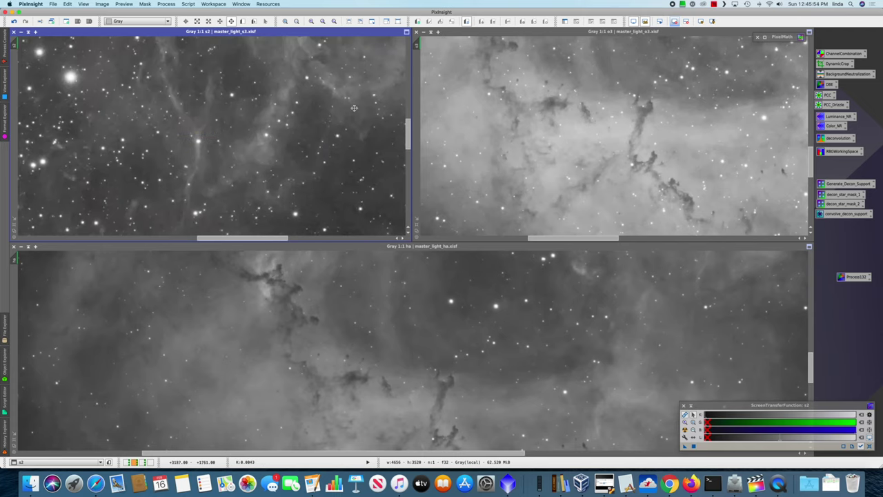
{"action": "left_click_drag", "start_coordinate": [355, 109], "coordinate": [255, 123]}
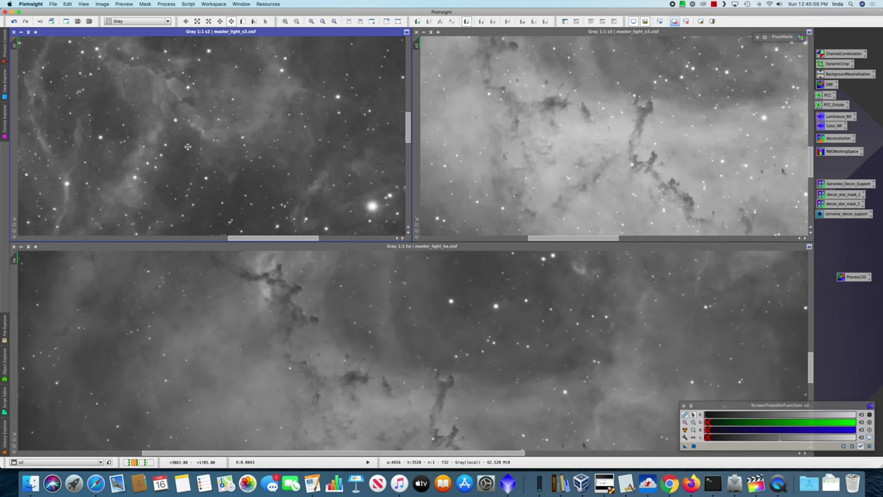
{"action": "left_click_drag", "start_coordinate": [188, 147], "coordinate": [378, 54]}
{"action": "left_click_drag", "start_coordinate": [124, 159], "coordinate": [317, 76]}
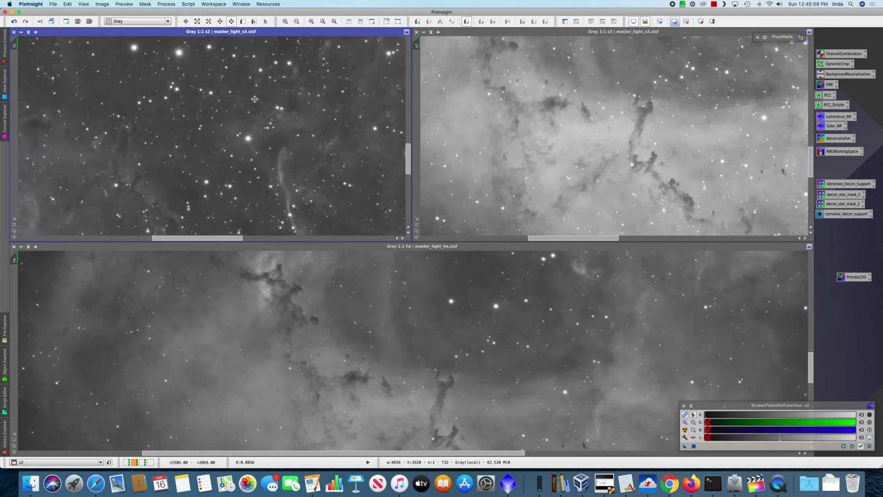
{"action": "left_click_drag", "start_coordinate": [138, 173], "coordinate": [257, 112]}
{"action": "key", "text": "alt+r"}
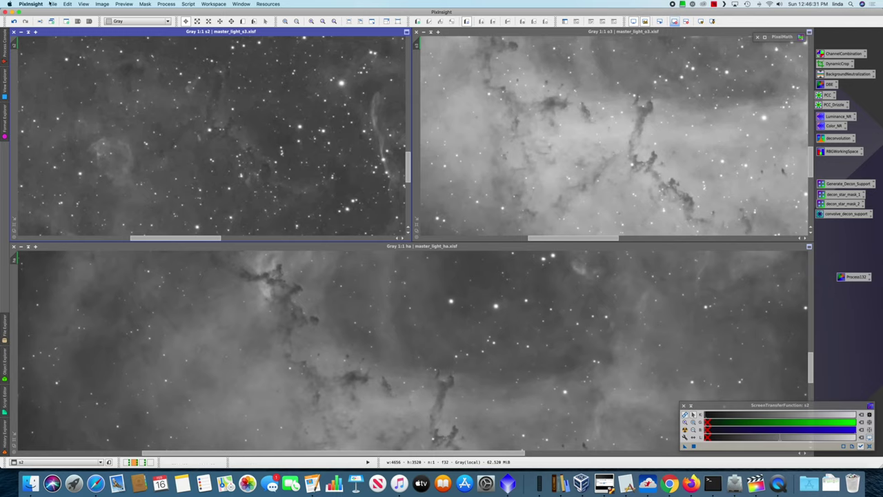
Iconize s2 and o3, then load PixelMath with R .8*ha+.2*s2, G .2*ha+.4*s2+.2*o3, B o3
{"action": "left_click", "coordinate": [20, 33]}
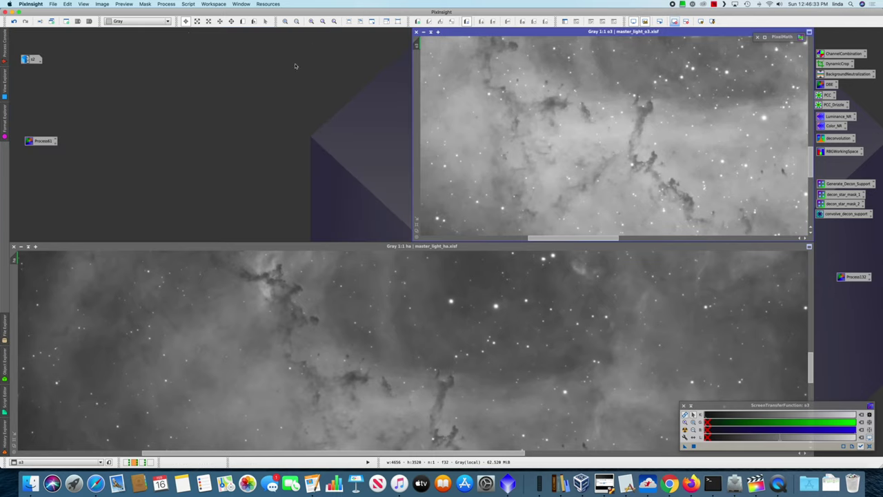
{"action": "left_click", "coordinate": [424, 32]}
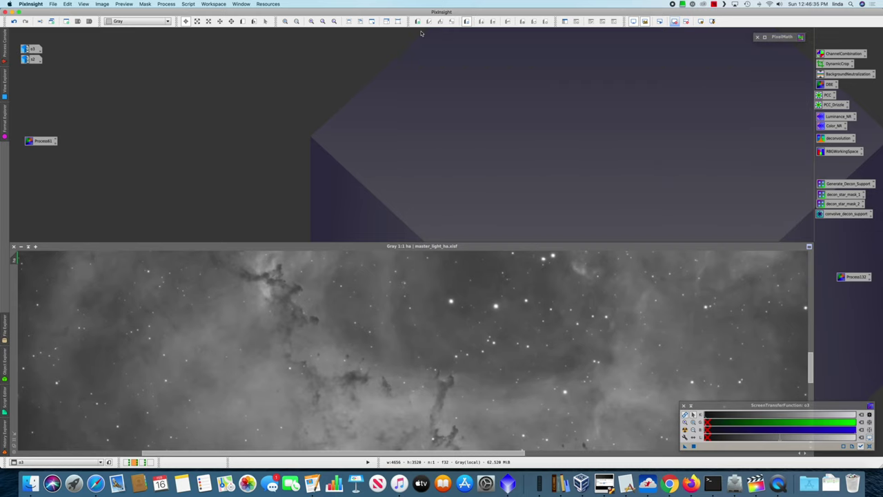
{"action": "double_click", "coordinate": [250, 245]}
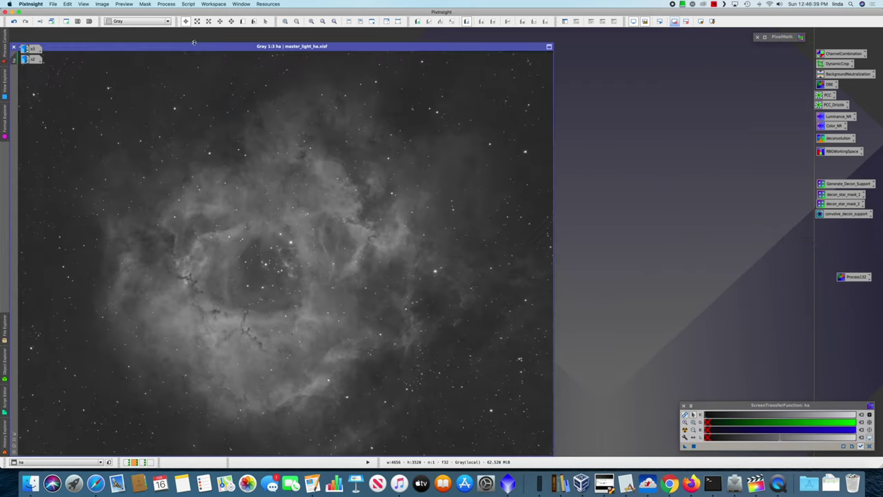
{"action": "left_click_drag", "start_coordinate": [194, 42], "coordinate": [280, 39]}
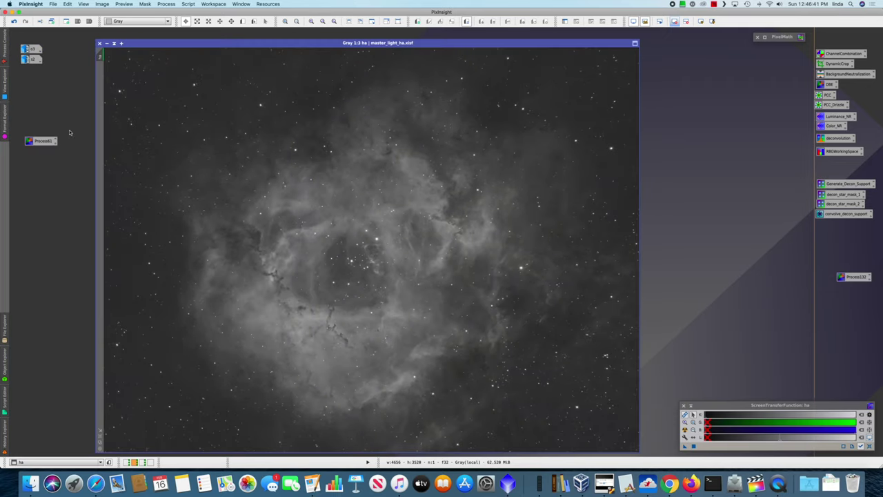
{"action": "double_click", "coordinate": [43, 142]}
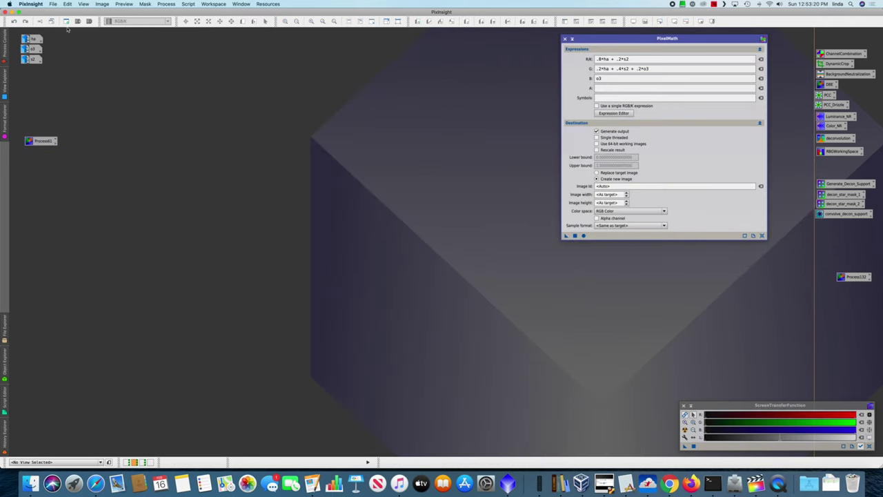
Restore the master_light_ha window from its icon beside PixelMath
{"action": "double_click", "coordinate": [34, 39]}
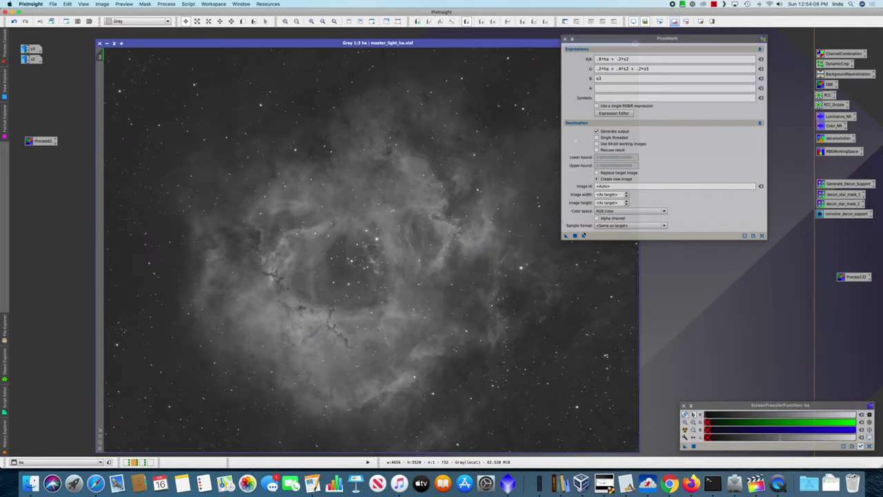
Run the PixelMath blend to create Image38, then STF auto-stretch and enlarge it
{"action": "left_click", "coordinate": [575, 236]}
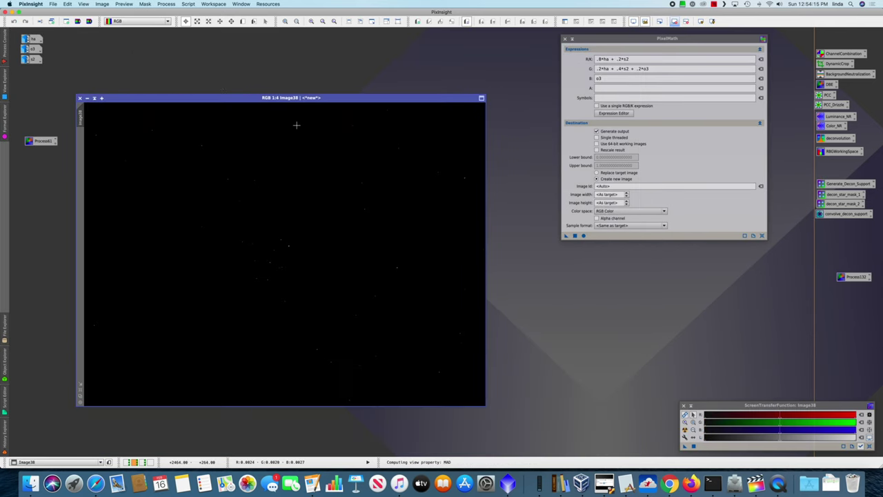
{"action": "key", "text": "ctrl+a"}
{"action": "key", "text": "ctrl+plus"}
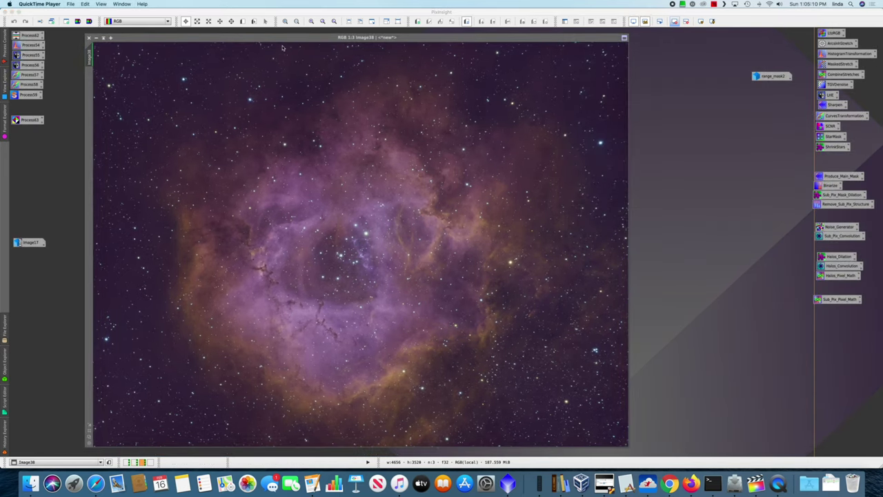
{"action": "left_click", "coordinate": [244, 23]}
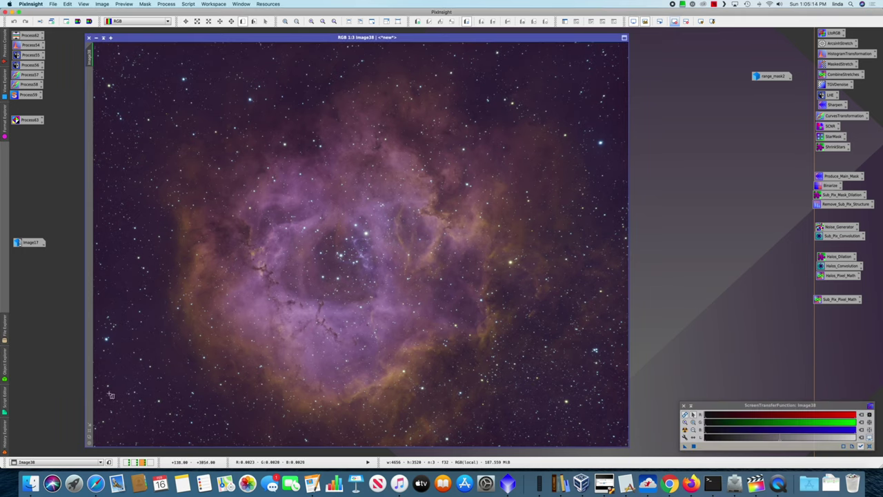
Draw a lower-left Preview01 sky sample and rename Image38 to 'rosette'
{"action": "left_click_drag", "start_coordinate": [97, 413], "coordinate": [102, 421]}
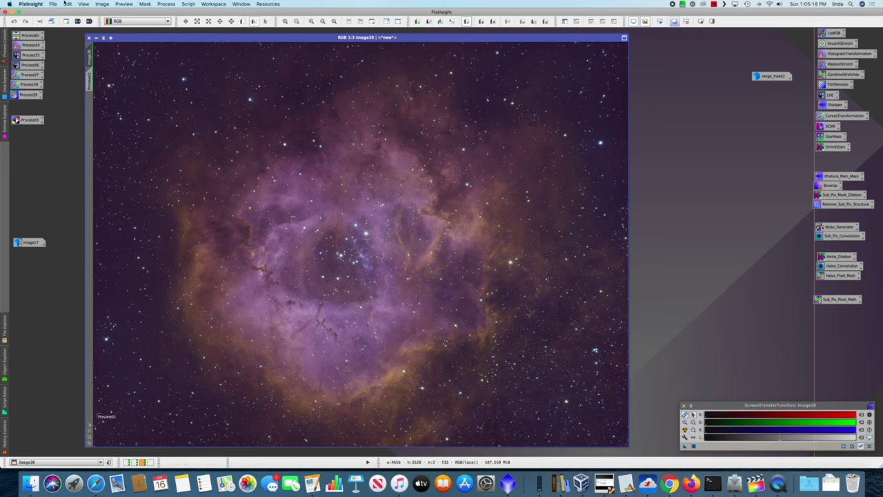
{"action": "double_click", "coordinate": [29, 35]}
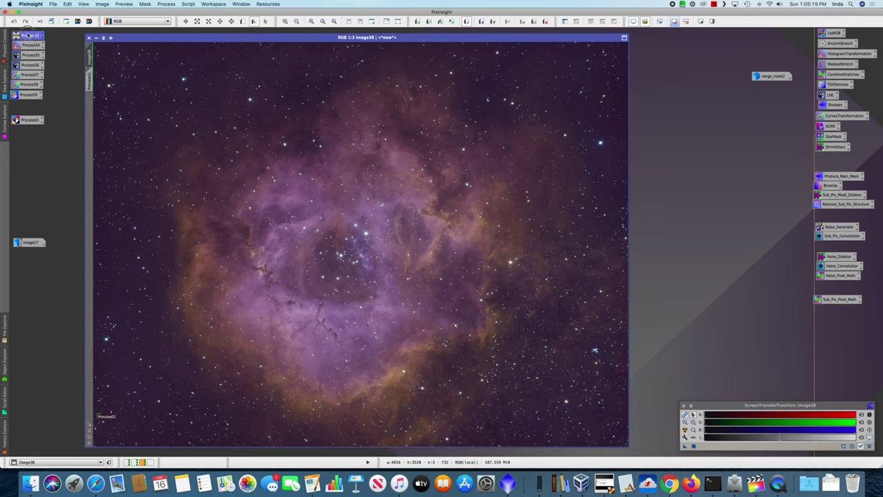
{"action": "double_click", "coordinate": [88, 58]}
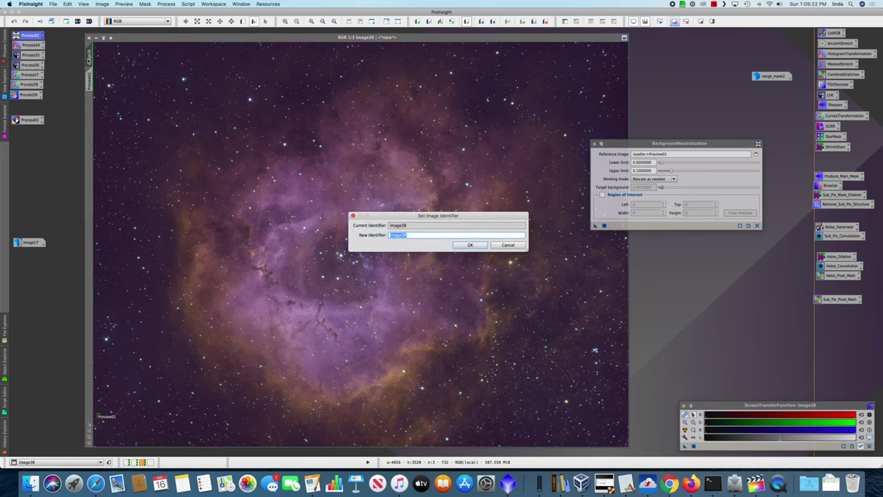
{"action": "type", "text": "rosette"}
{"action": "key", "text": "Return"}
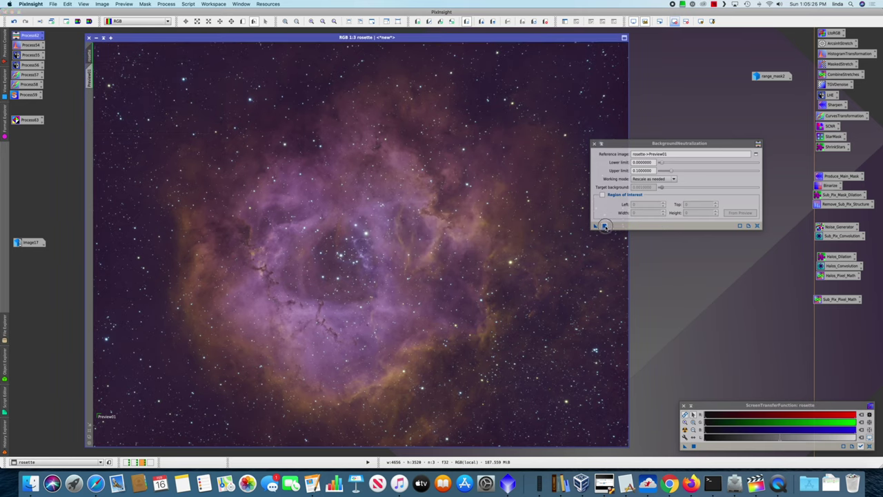
Apply BackgroundNeutralization to rosette and refresh its auto-stretch
{"action": "left_click", "coordinate": [605, 225]}
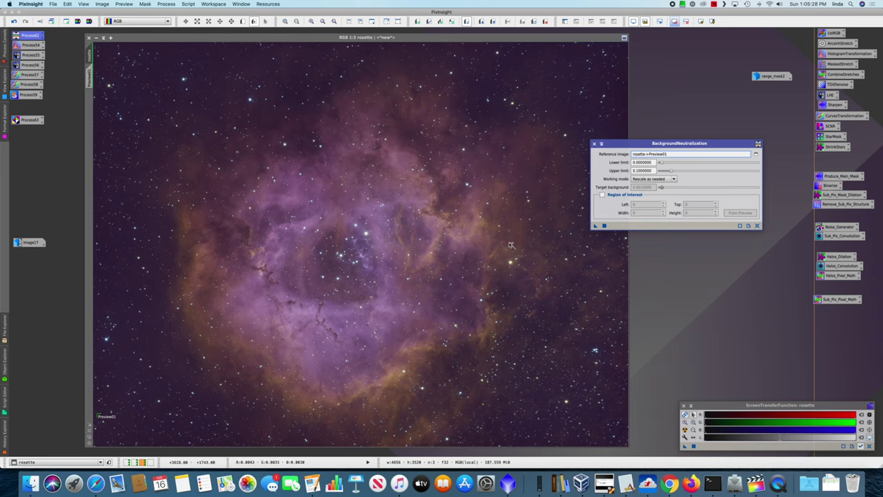
{"action": "left_click", "coordinate": [605, 227]}
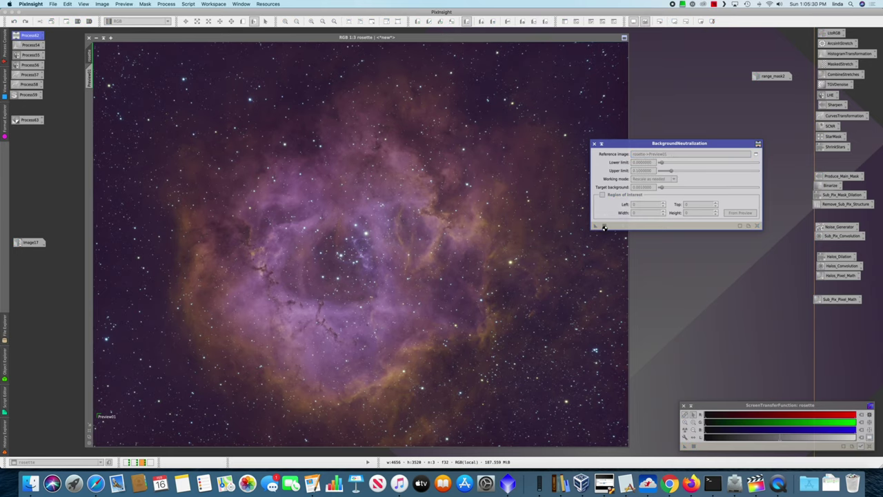
{"action": "left_click", "coordinate": [473, 172]}
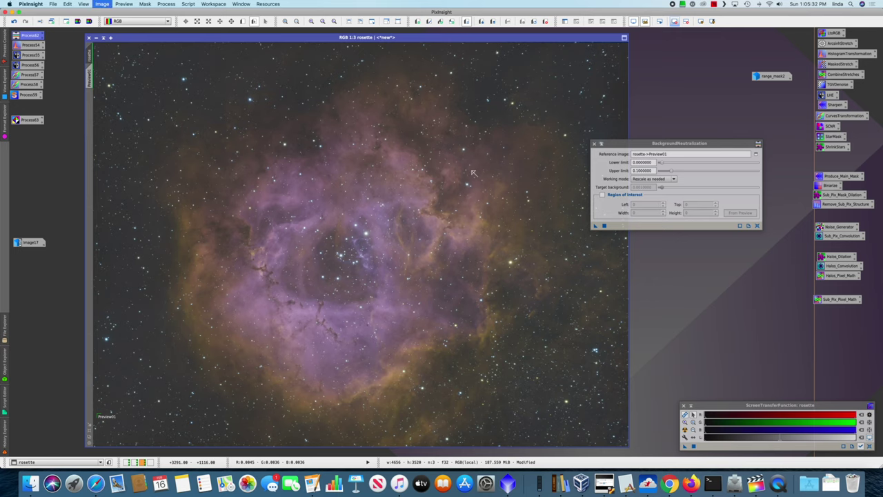
{"action": "key", "text": "super+z"}
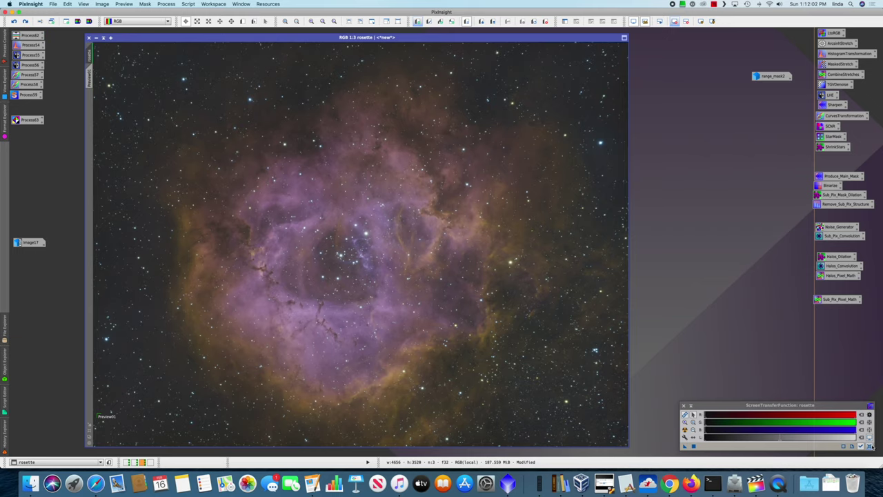
Permanently stretch rosette with the saved histogram settings, then open range_mask2 as an image
{"action": "left_click", "coordinate": [869, 446]}
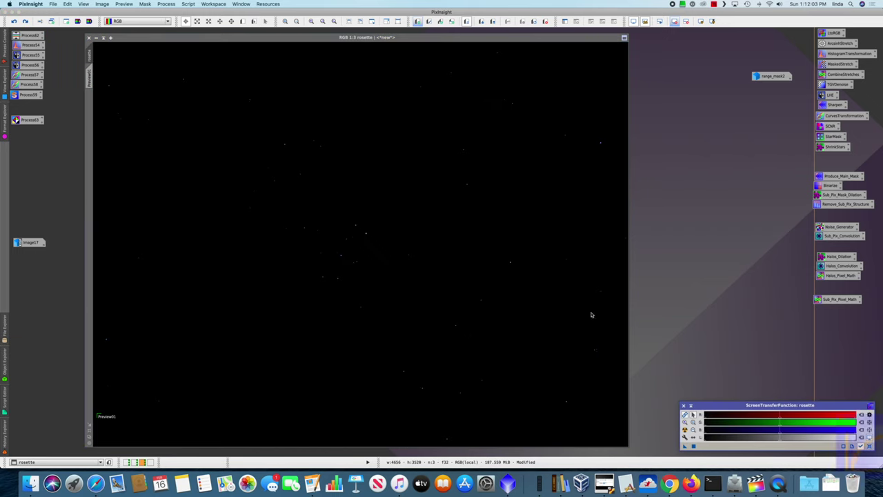
{"action": "double_click", "coordinate": [30, 45]}
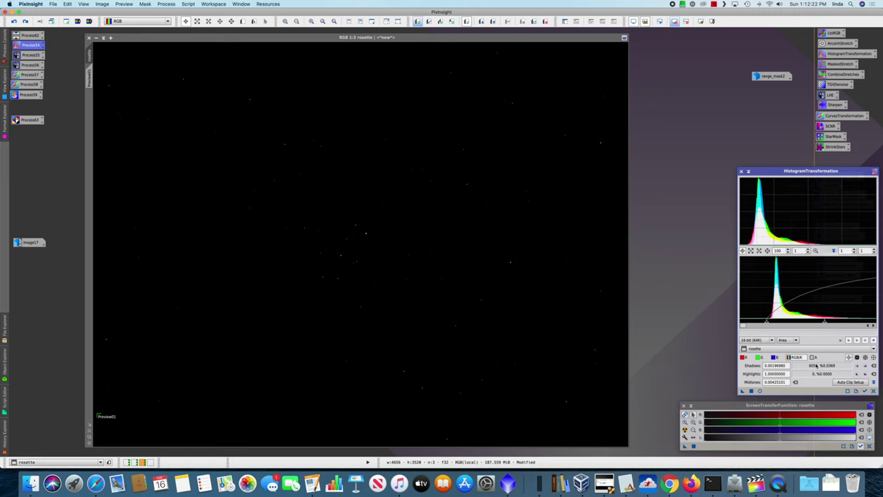
{"action": "left_click", "coordinate": [751, 391]}
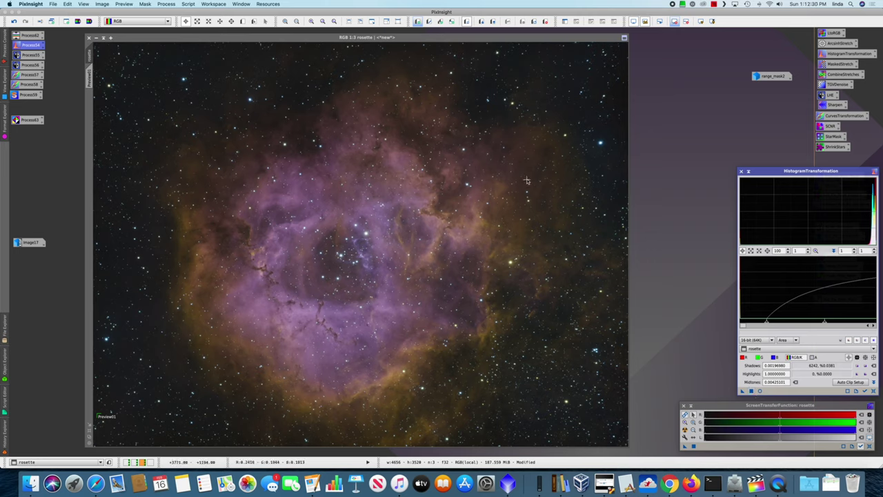
{"action": "left_click", "coordinate": [556, 80]}
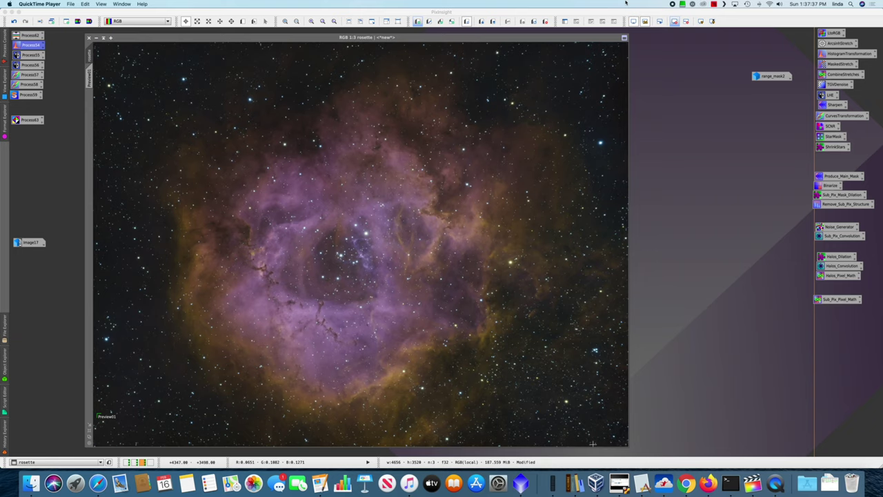
{"action": "double_click", "coordinate": [776, 78]}
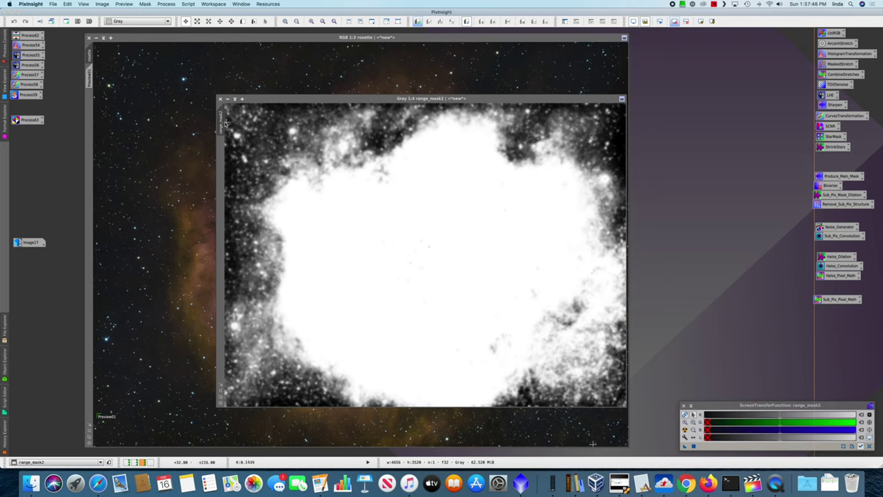
Apply range_mask2 as rosette's mask, minimize the mask window and hide the red overlay
{"action": "left_click", "coordinate": [222, 126]}
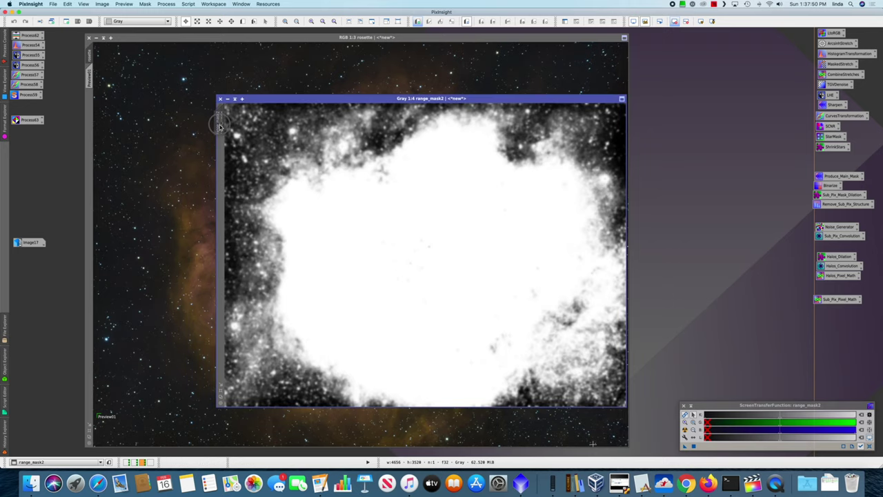
{"action": "left_click_drag", "start_coordinate": [220, 126], "coordinate": [89, 122]}
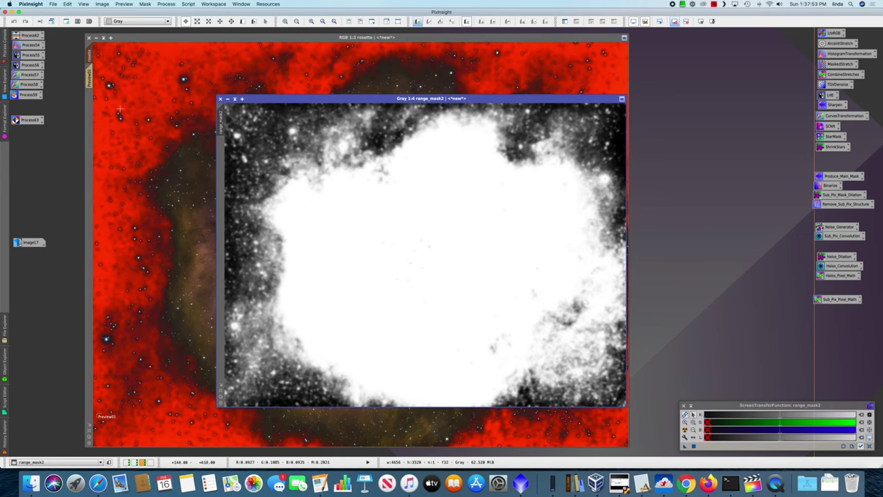
{"action": "left_click", "coordinate": [227, 99]}
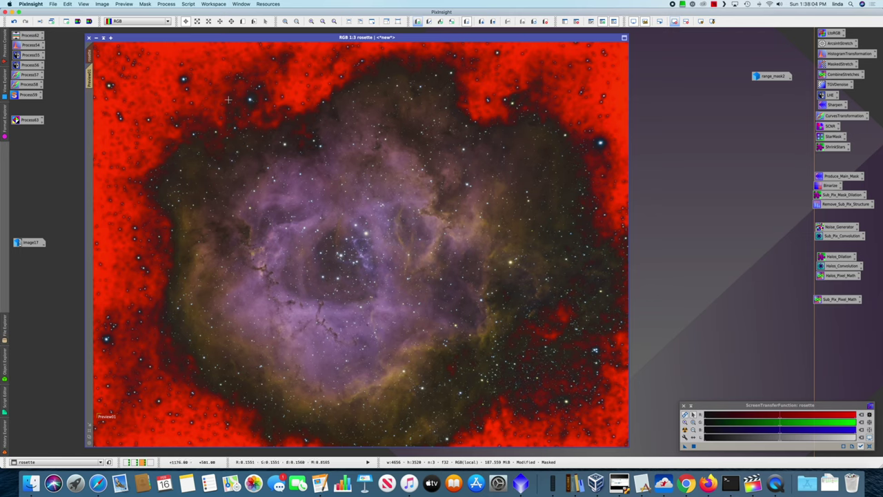
{"action": "key", "text": "super+k"}
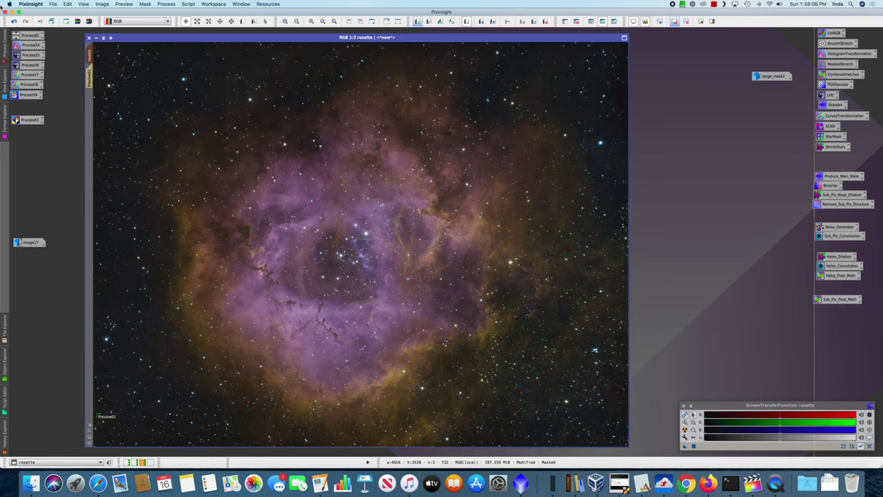
{"action": "double_click", "coordinate": [30, 54]}
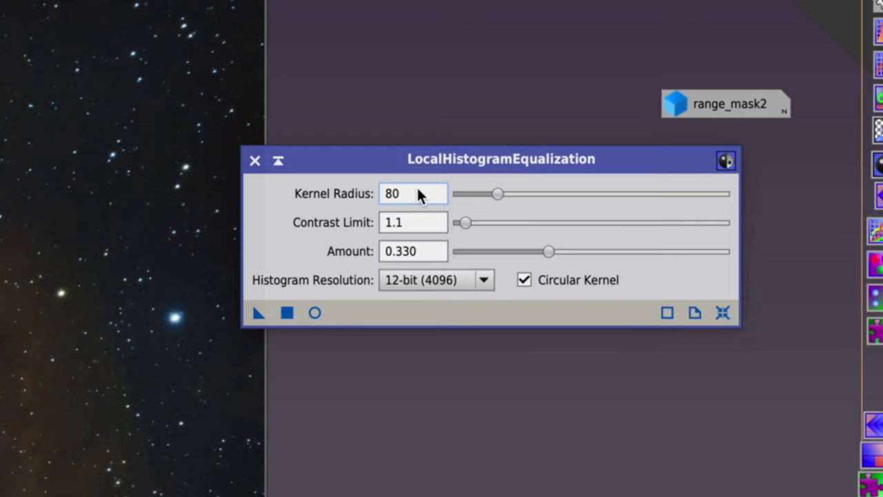
Run LocalHistogramEqualization (radius 80, contrast limit 1.1, amount 0.330) on the masked rosette
{"action": "mouse_move", "coordinate": [419, 228]}
{"action": "mouse_move", "coordinate": [429, 253]}
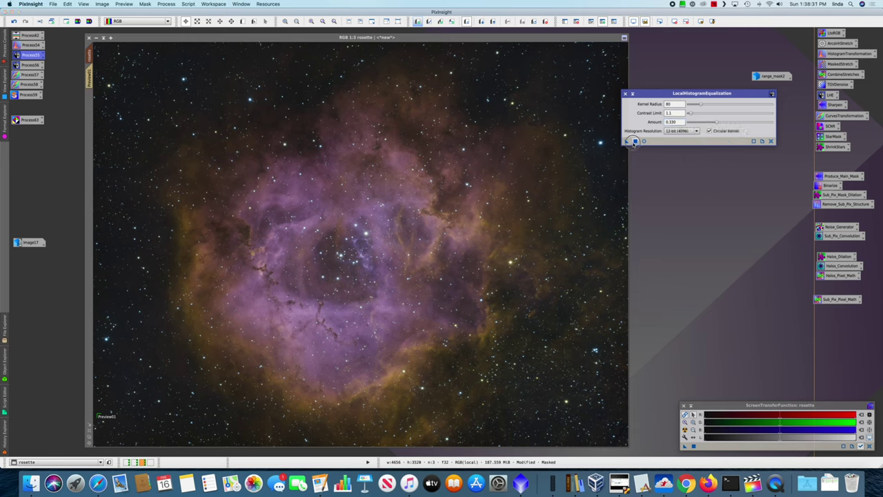
{"action": "left_click", "coordinate": [635, 141]}
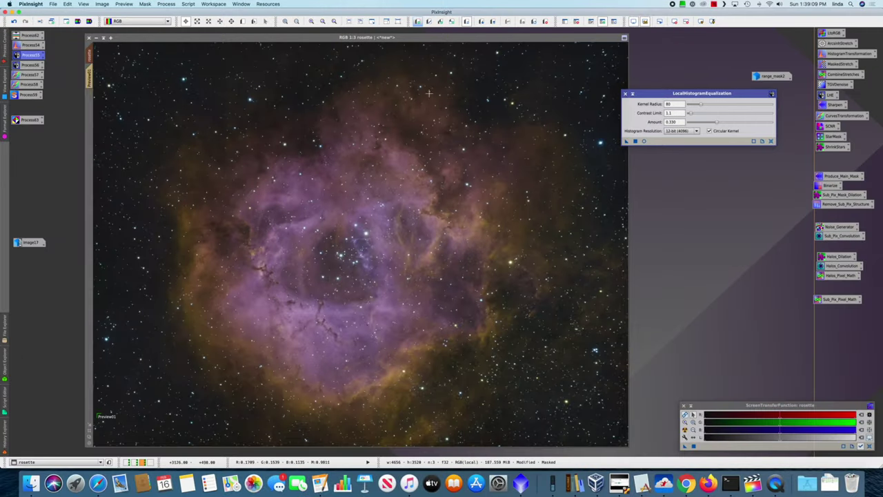
{"action": "left_click", "coordinate": [412, 92]}
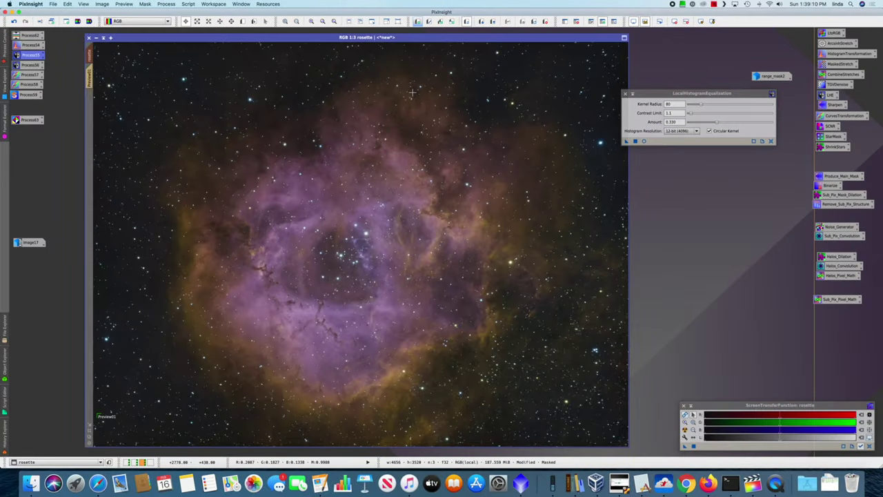
{"action": "key", "text": "super+1"}
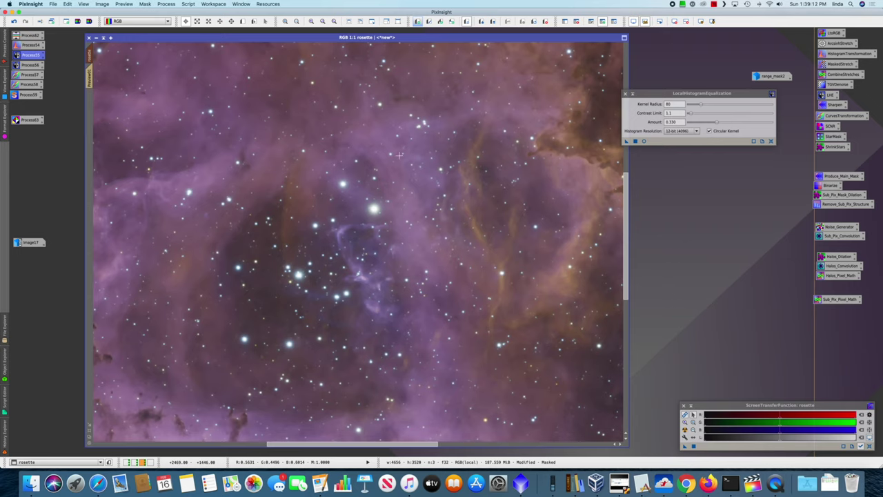
{"action": "left_click_drag", "start_coordinate": [390, 169], "coordinate": [531, 43]}
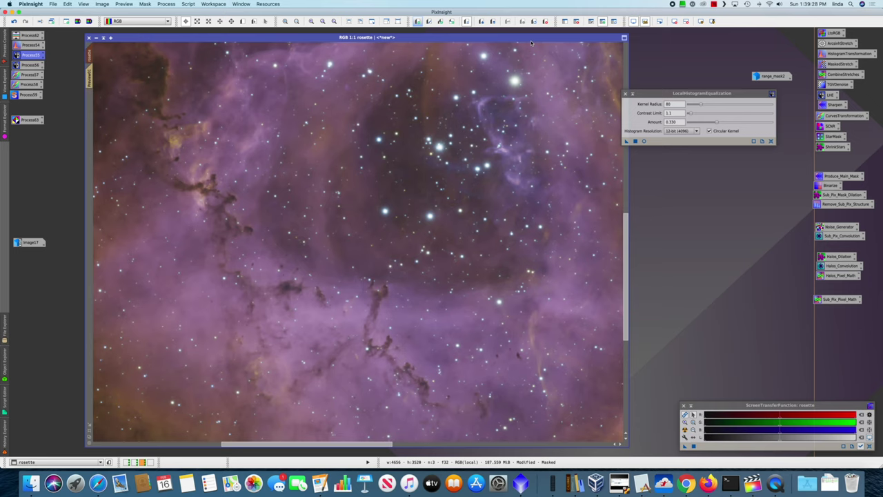
{"action": "key", "text": "minus"}
{"action": "key", "text": "minus"}
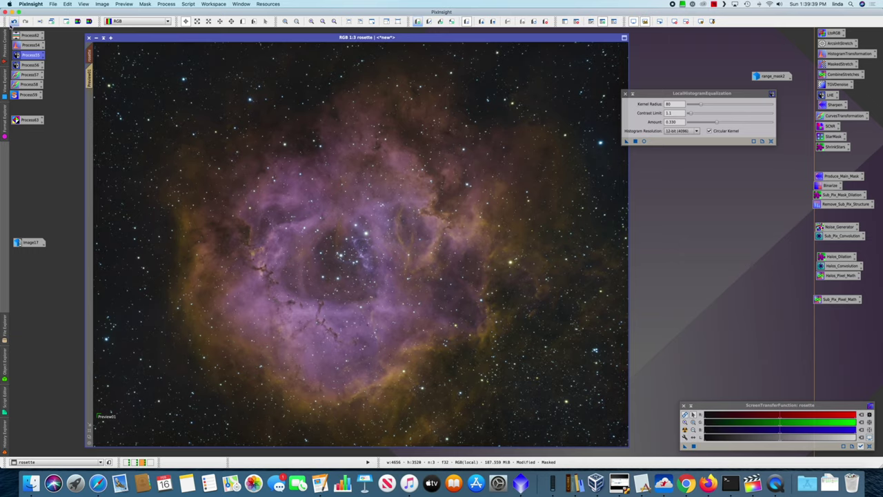
{"action": "double_click", "coordinate": [30, 64]}
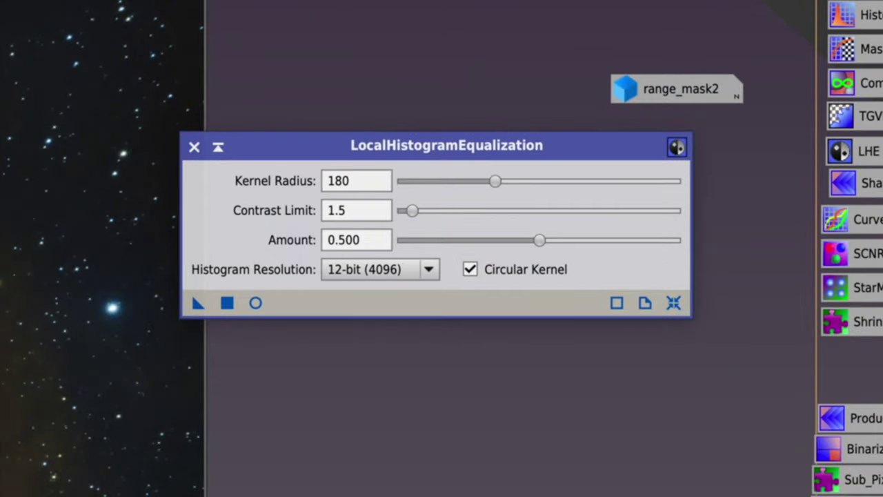
Check contrast limit 1.5 and amount 0.500, then apply the radius-180 LHE globally to rosette
{"action": "left_click", "coordinate": [338, 215]}
{"action": "left_click", "coordinate": [350, 243]}
{"action": "left_click", "coordinate": [227, 303]}
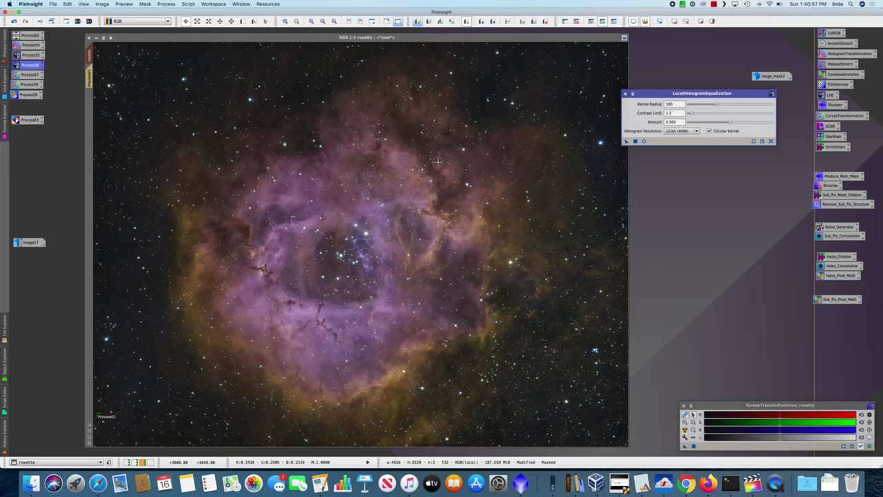
{"action": "left_click", "coordinate": [437, 162]}
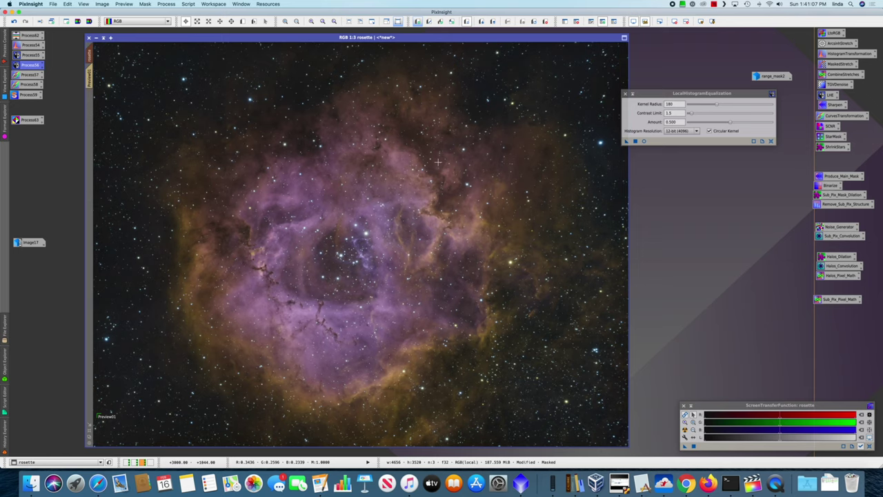
Zoom in and out to compare, undo the last LHE pass, and close the LHE dialog
{"action": "scroll", "coordinate": [309, 219], "scroll_direction": "up", "scroll_amount": 3}
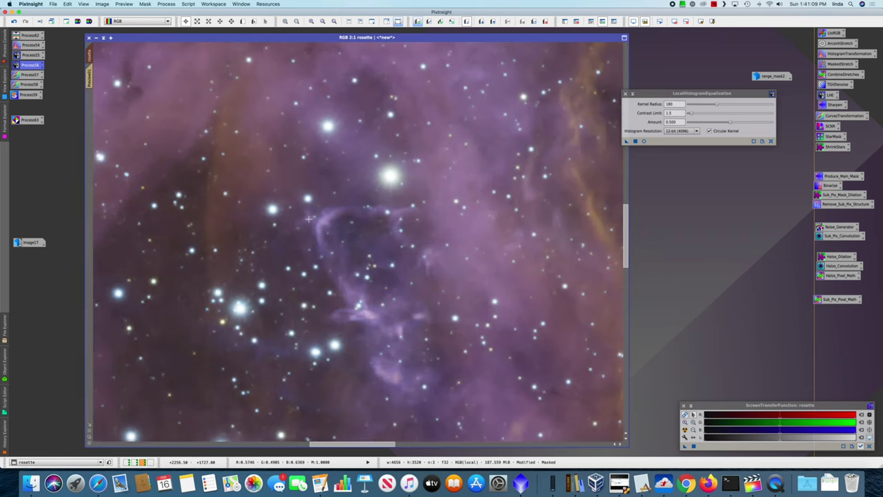
{"action": "scroll", "coordinate": [309, 219], "scroll_direction": "down", "scroll_amount": 3}
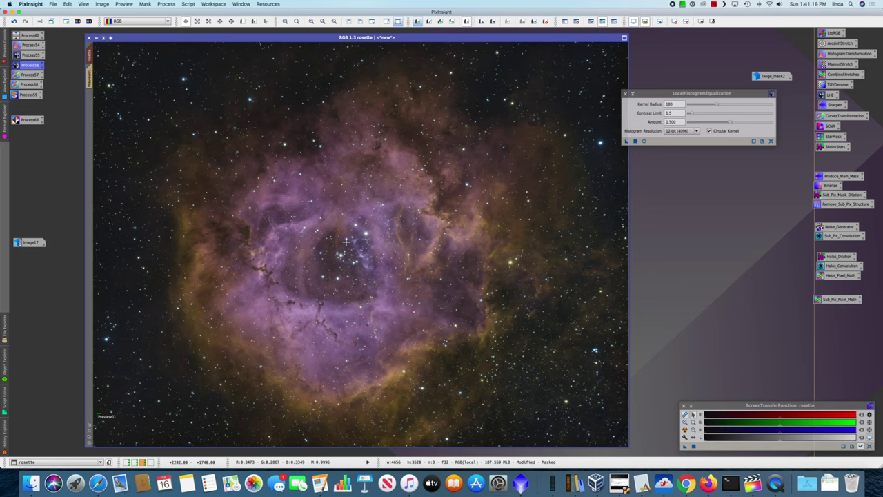
{"action": "key", "text": "super+z"}
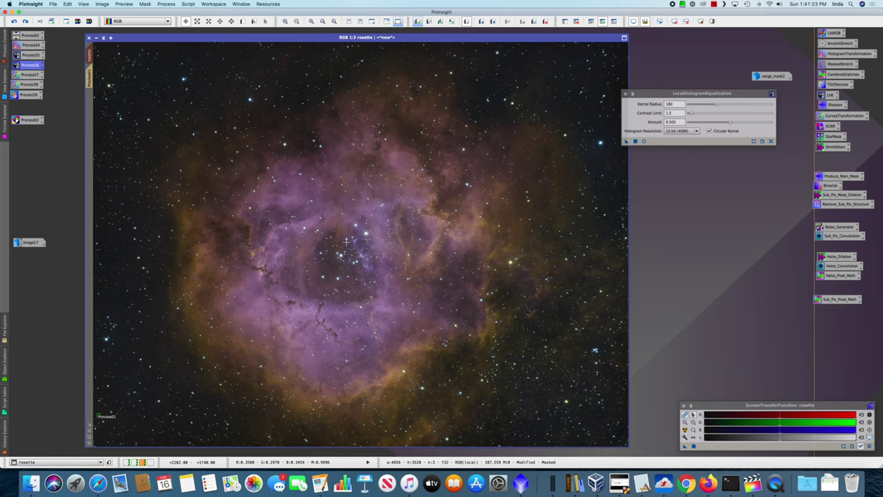
{"action": "key", "text": "super+shift+k"}
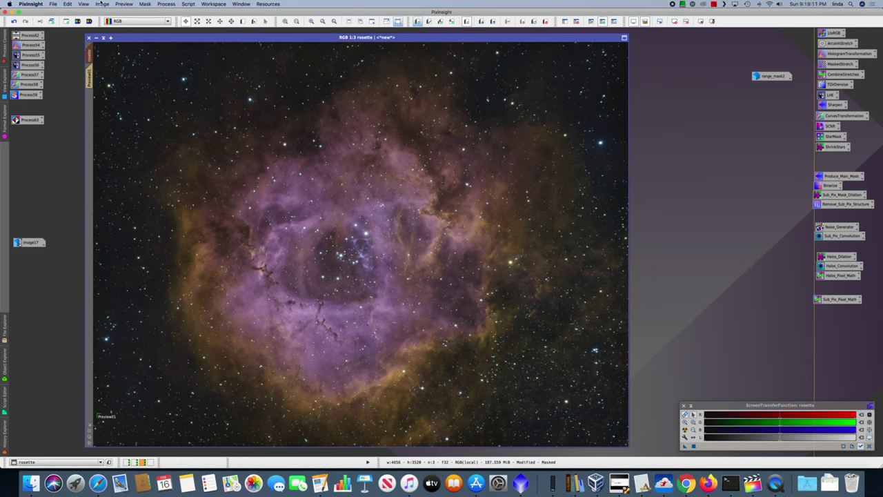
Disable the mask, then apply the saved RGB/K curve to darken the rosette and add contrast
{"action": "left_click", "coordinate": [145, 4]}
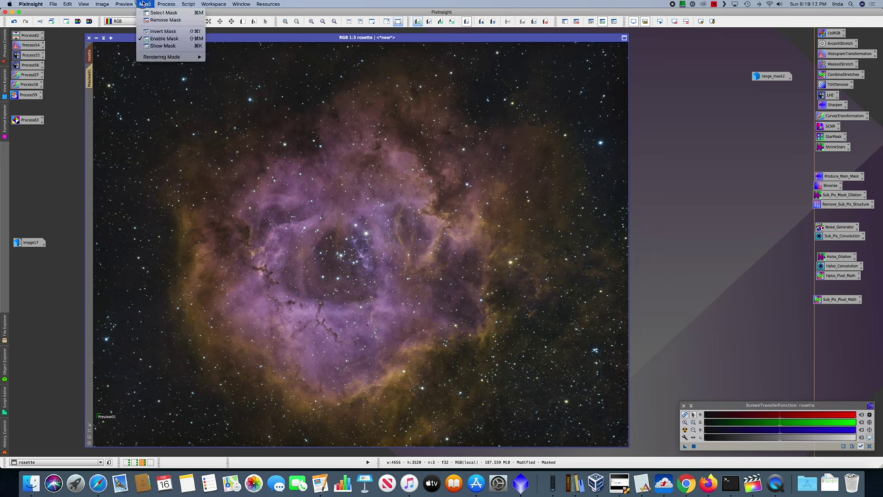
{"action": "left_click", "coordinate": [164, 39]}
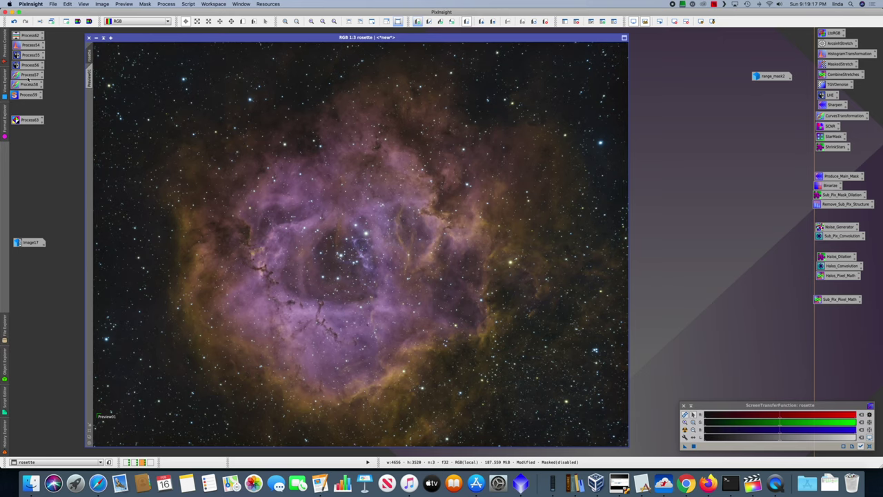
{"action": "double_click", "coordinate": [29, 75]}
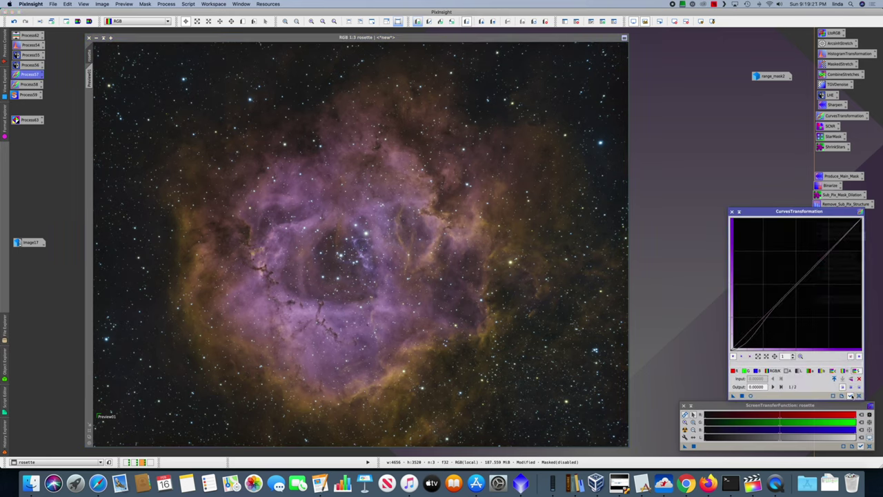
{"action": "left_click", "coordinate": [778, 371]}
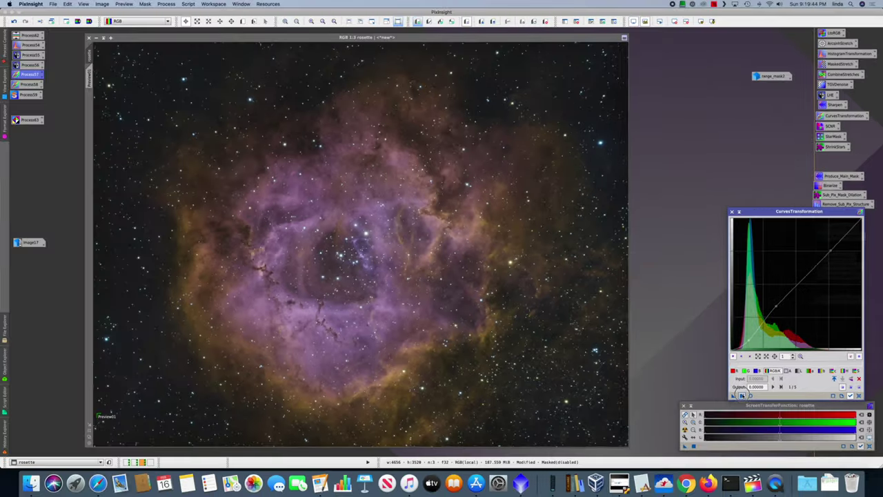
{"action": "left_click", "coordinate": [742, 395]}
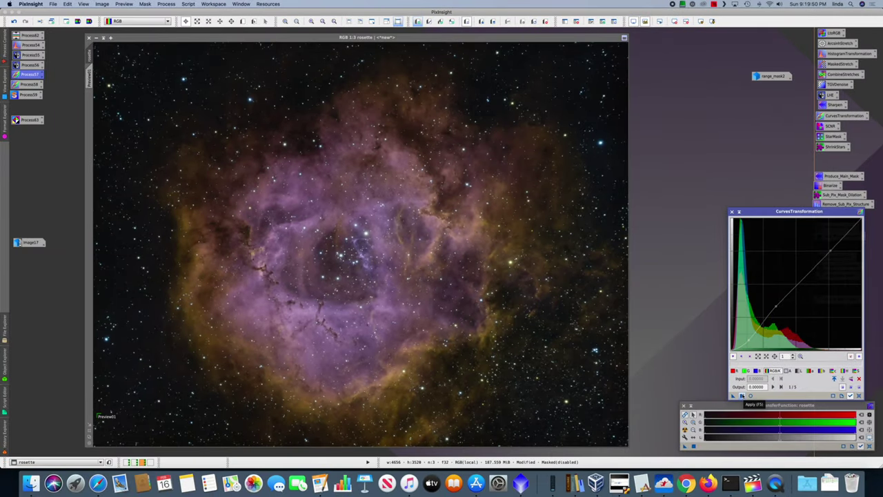
Re-enable the mask, apply the saved S-channel curve to boost rosette saturation, and close CurvesTransformation
{"action": "left_click", "coordinate": [149, 4]}
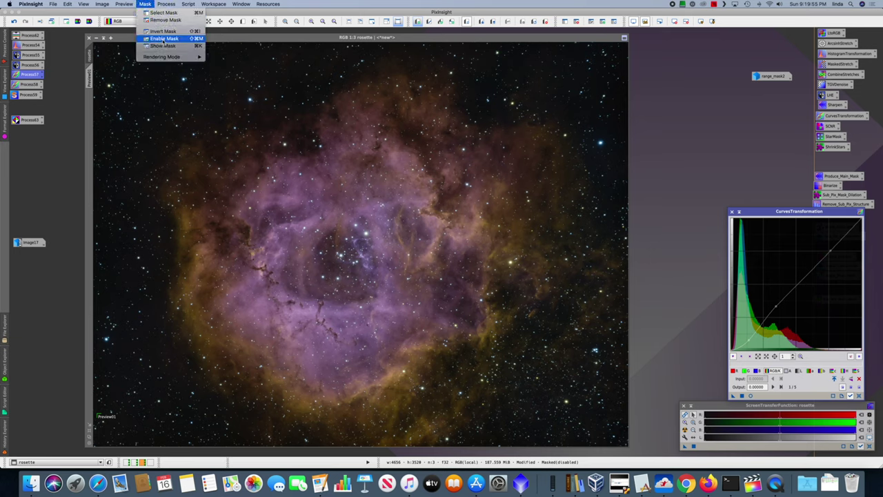
{"action": "left_click", "coordinate": [164, 39]}
{"action": "double_click", "coordinate": [28, 84]}
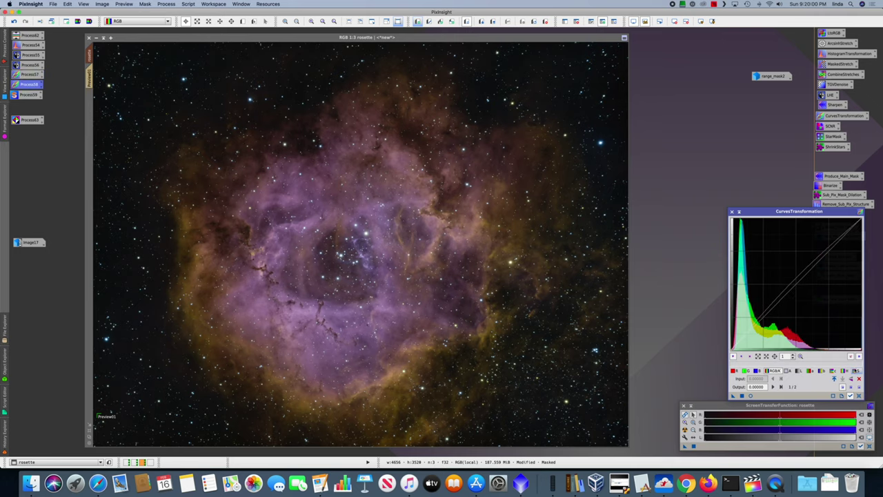
{"action": "left_click", "coordinate": [857, 371]}
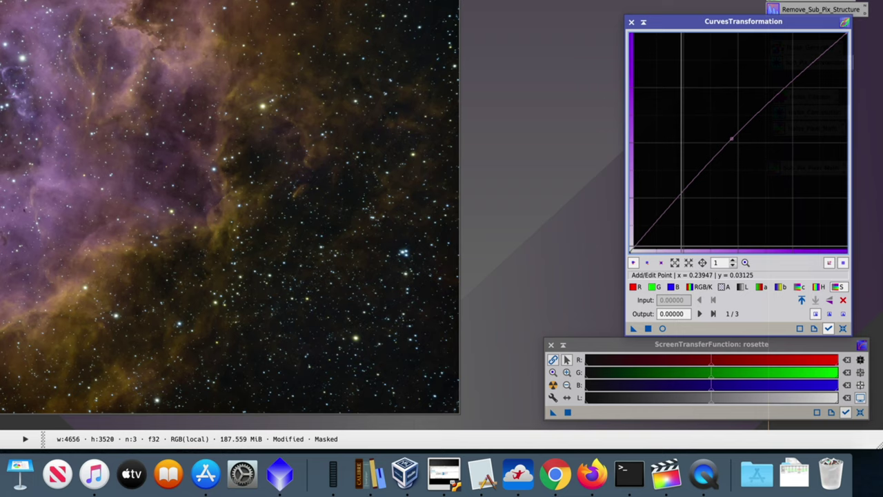
{"action": "left_click", "coordinate": [650, 329]}
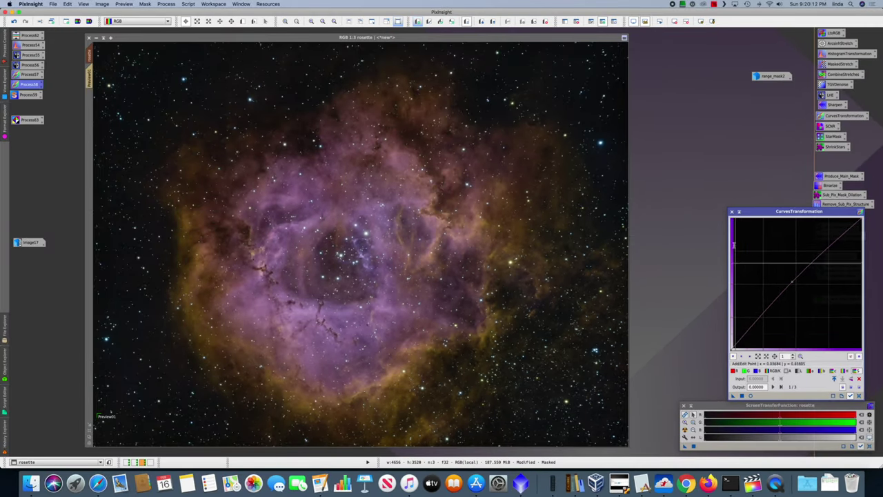
{"action": "left_click", "coordinate": [733, 212]}
{"action": "left_click", "coordinate": [602, 196]}
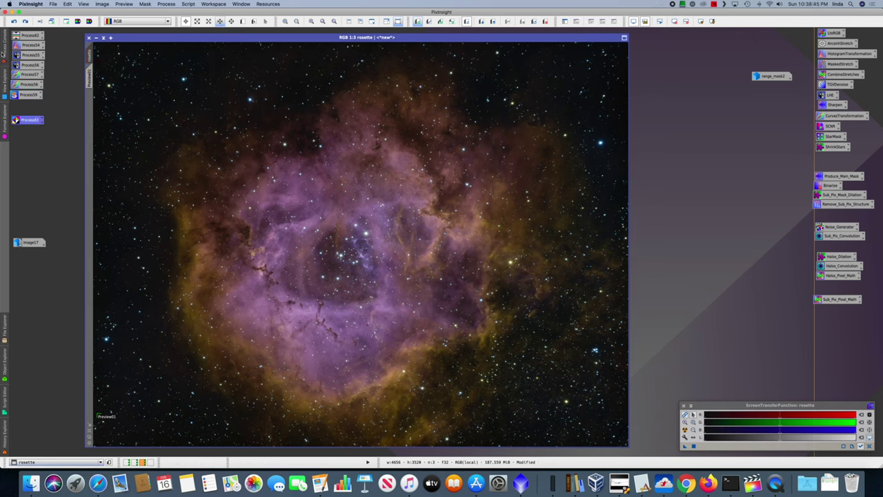
Run the DarkStructureEnhance utility script on the rosette image
{"action": "left_click", "coordinate": [189, 4]}
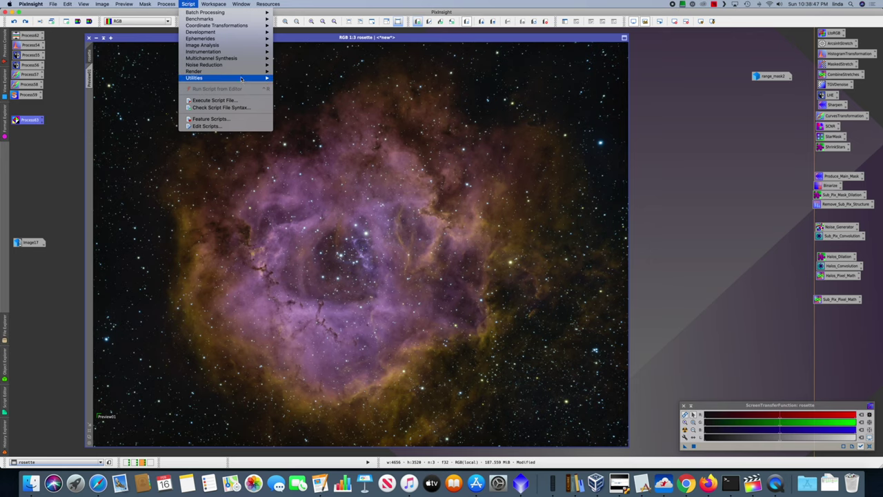
{"action": "mouse_move", "coordinate": [245, 78]}
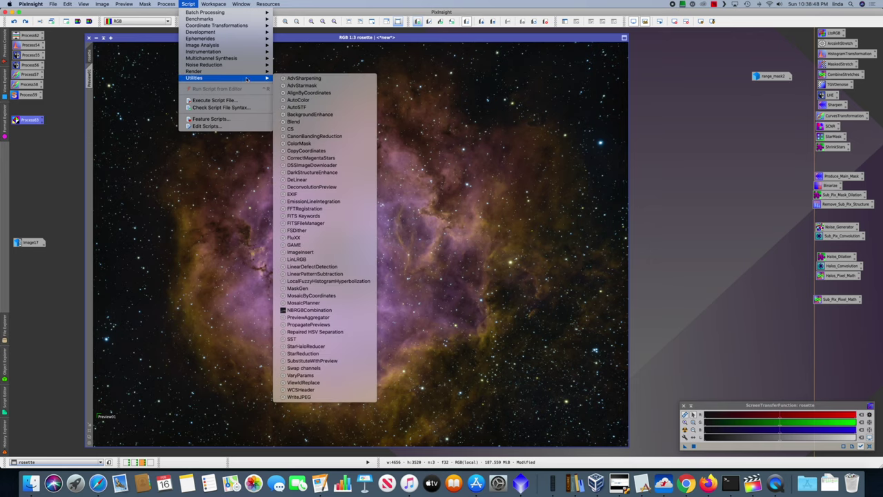
{"action": "left_click", "coordinate": [337, 172]}
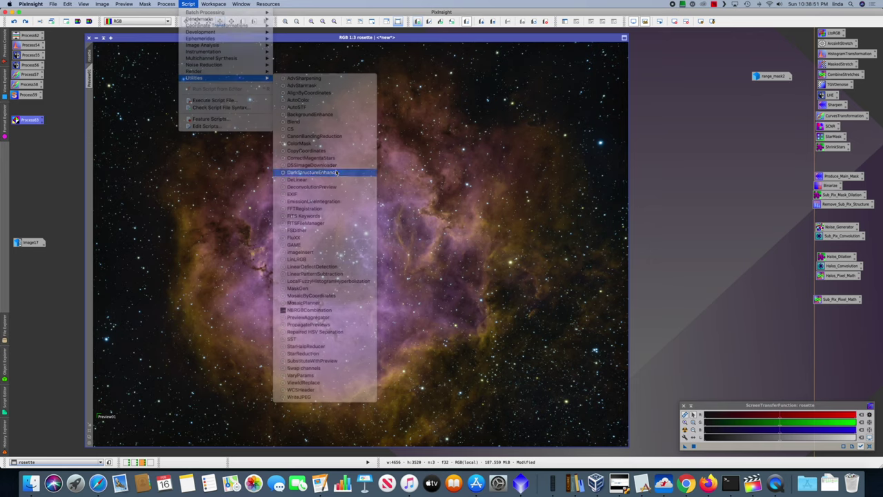
{"action": "left_click", "coordinate": [577, 285]}
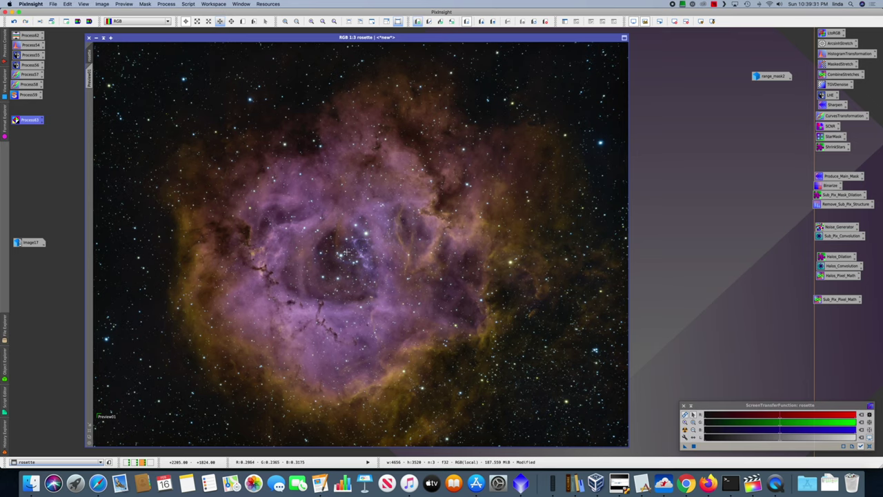
Sharpen the rosette with the AdvSharpen script, lowering Layer 2 Bias from 0.40 to 0.30
{"action": "left_click", "coordinate": [188, 4]}
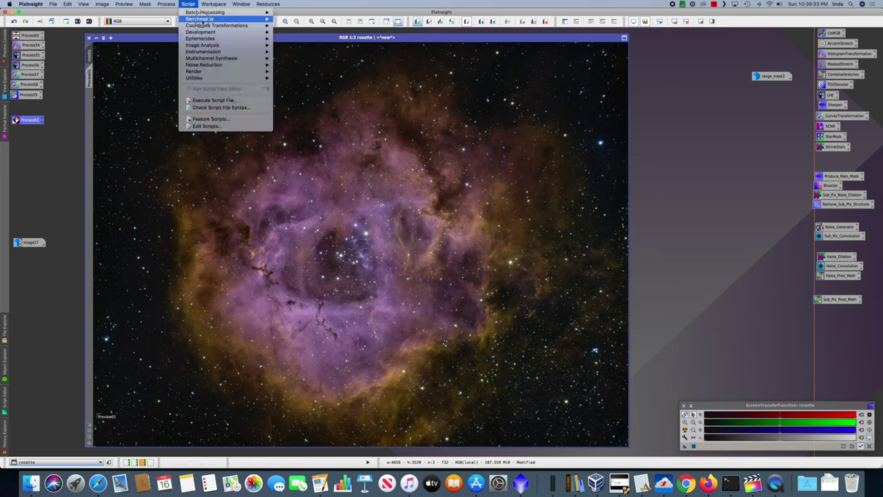
{"action": "mouse_move", "coordinate": [235, 77]}
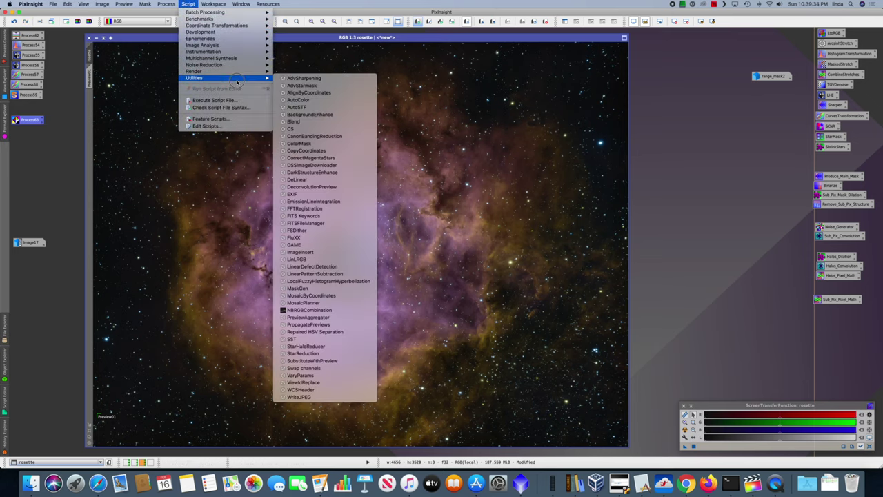
{"action": "left_click", "coordinate": [293, 78]}
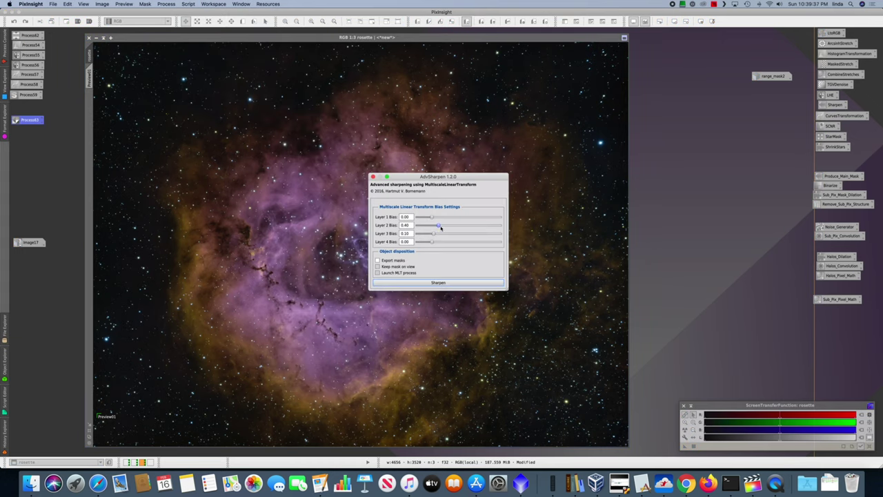
{"action": "left_click_drag", "start_coordinate": [440, 227], "coordinate": [439, 228]}
{"action": "left_click", "coordinate": [439, 283]}
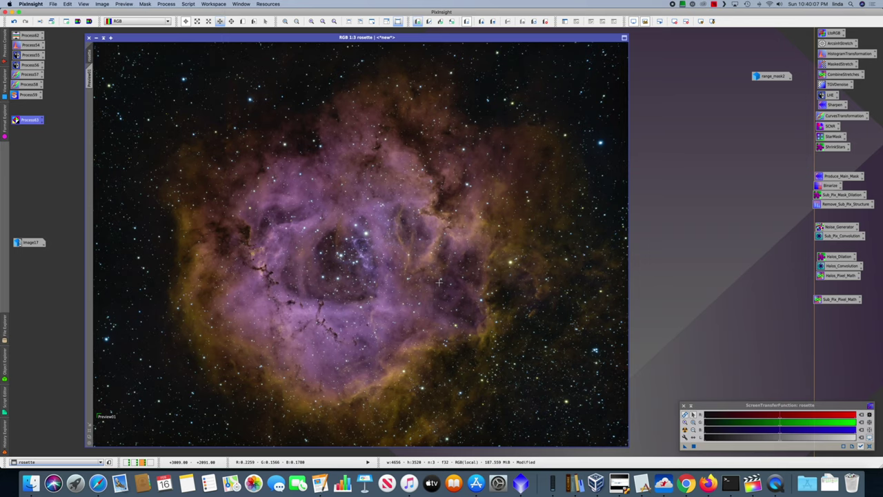
Inspect the dust lanes at 1:1, undo the MultiscaleLinearTransform sharpening, and zoom back out to 1:3
{"action": "key", "text": "super+1"}
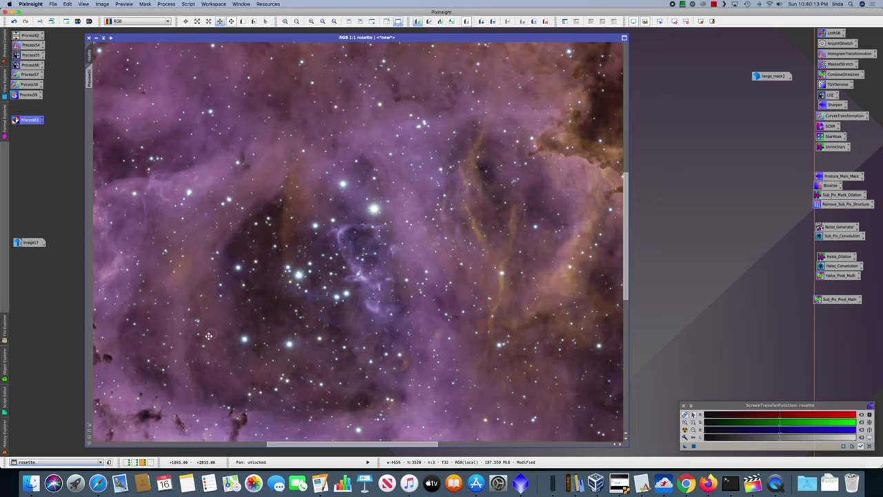
{"action": "left_click_drag", "start_coordinate": [211, 335], "coordinate": [447, 179]}
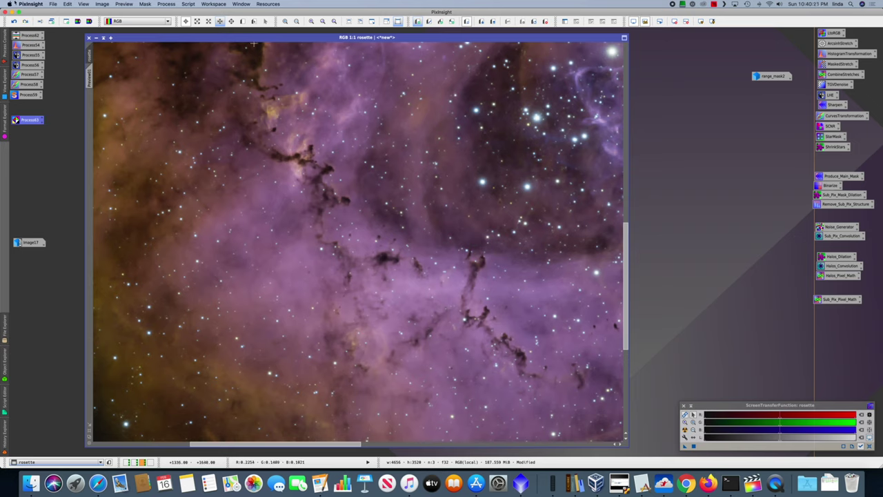
{"action": "left_click", "coordinate": [102, 4]}
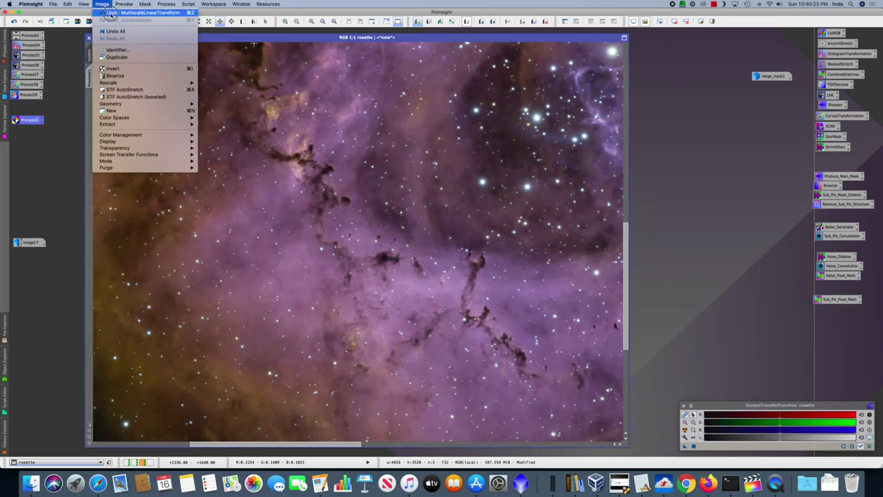
{"action": "left_click", "coordinate": [111, 13]}
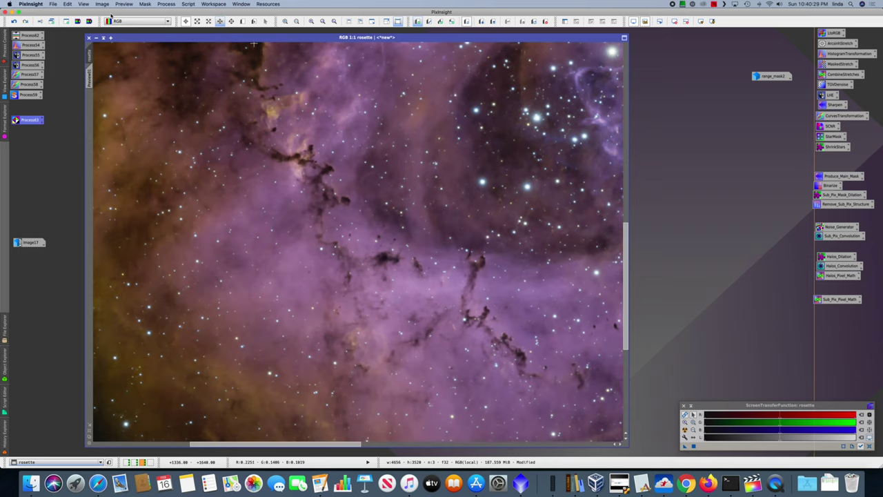
{"action": "key", "text": "super+shift+z"}
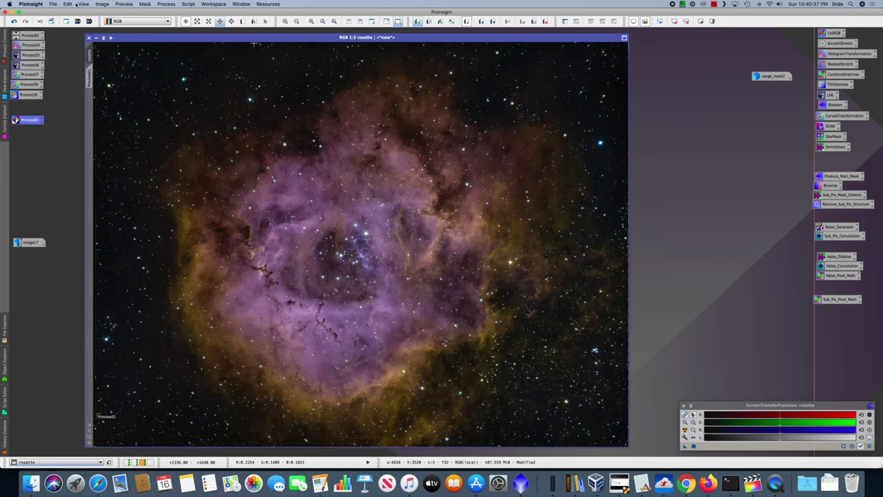
{"action": "double_click", "coordinate": [29, 120]}
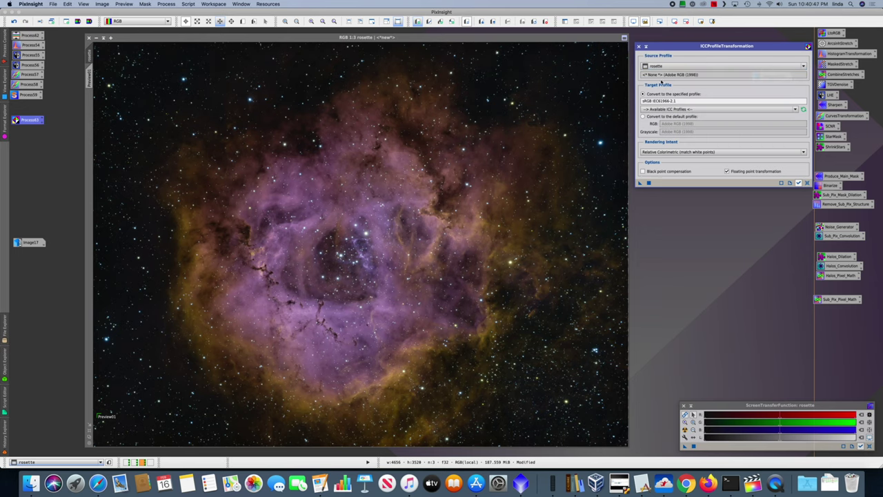
Convert the rosette to the sRGB IEC61966-2.1 profile and close the ICCProfileTransformation dialog
{"action": "left_click", "coordinate": [650, 183]}
{"action": "left_click", "coordinate": [639, 47]}
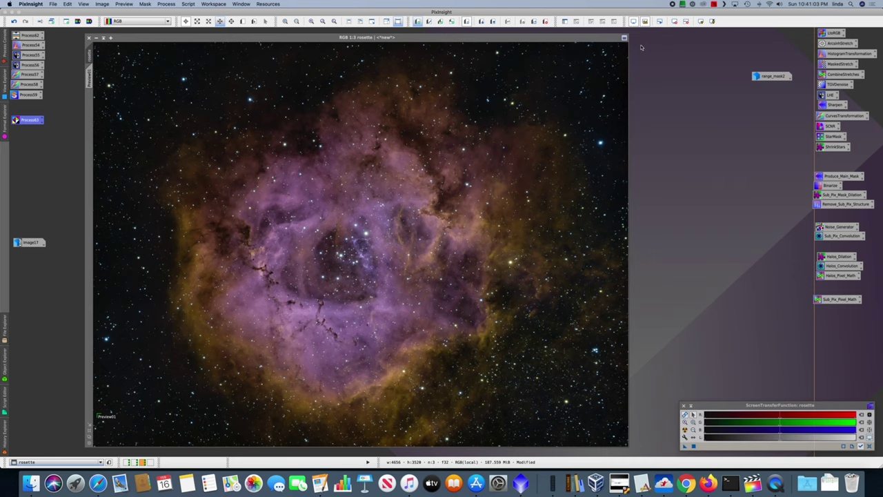
Zoom the finished rosette to 1:1 and pan to the dark dust pillars below the cluster
{"action": "left_click", "coordinate": [382, 135]}
{"action": "key", "text": "ctrl+1"}
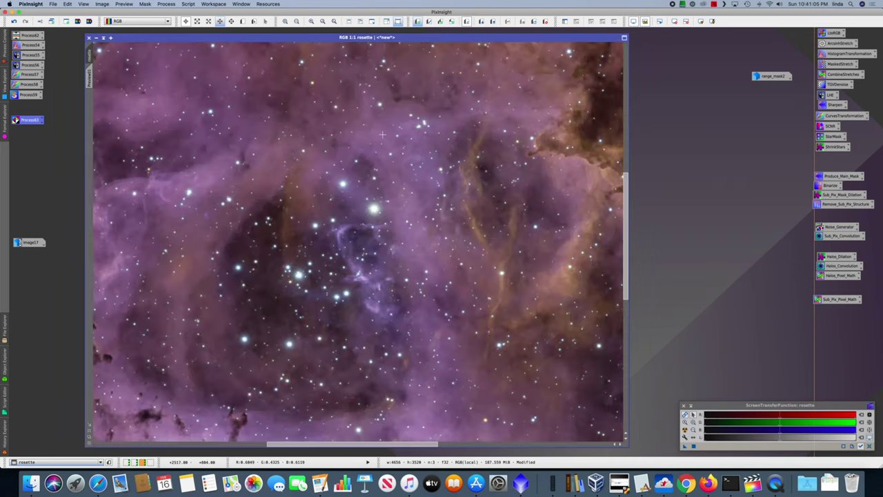
{"action": "scroll", "coordinate": [382, 135], "scroll_direction": "down", "scroll_amount": 5}
{"action": "scroll", "coordinate": [383, 134], "scroll_direction": "left", "scroll_amount": 4}
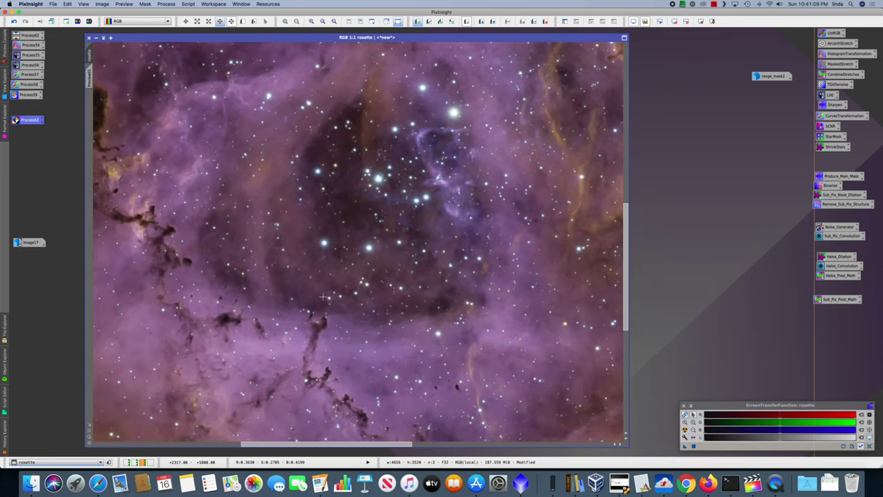
{"action": "left_click_drag", "start_coordinate": [306, 291], "coordinate": [329, 281]}
{"action": "scroll", "coordinate": [329, 281], "scroll_direction": "down", "scroll_amount": 5}
{"action": "scroll", "coordinate": [329, 281], "scroll_direction": "left", "scroll_amount": 2}
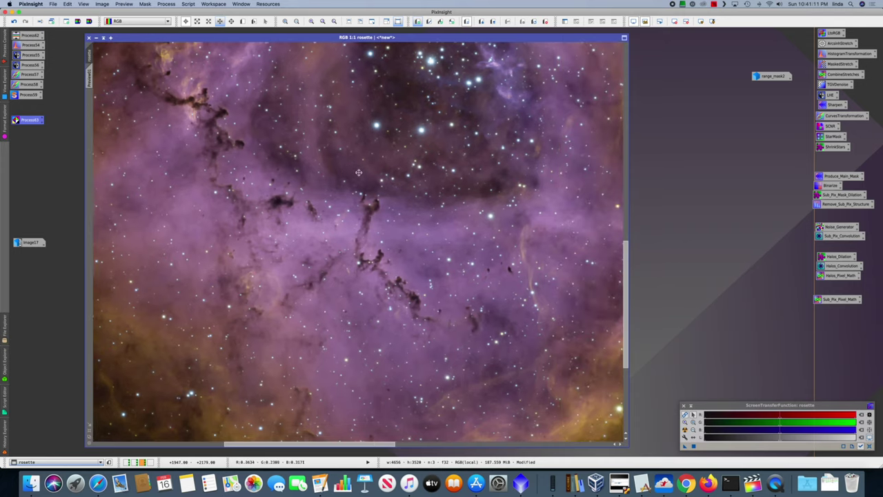
Scroll around the 1:1 view to inspect detail across the rest of the nebula
{"action": "scroll", "coordinate": [517, 237], "scroll_direction": "right", "scroll_amount": 10}
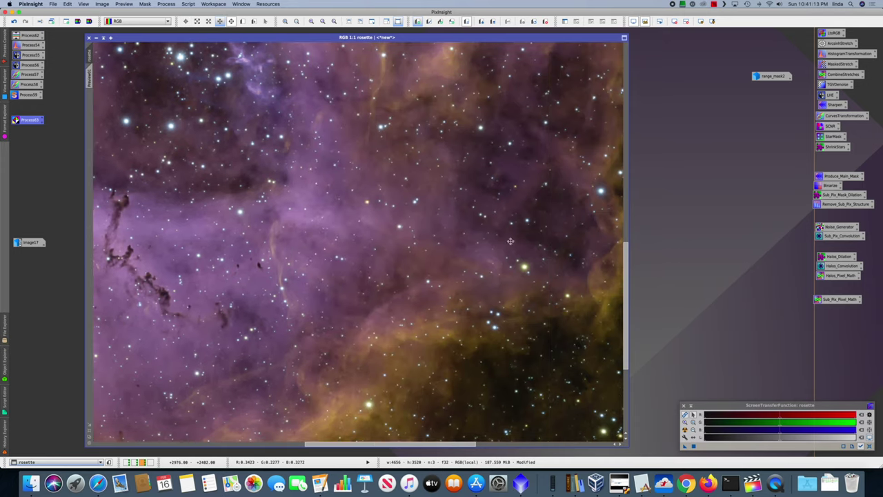
{"action": "scroll", "coordinate": [504, 232], "scroll_direction": "right", "scroll_amount": 10}
{"action": "scroll", "coordinate": [504, 232], "scroll_direction": "up", "scroll_amount": 4}
{"action": "scroll", "coordinate": [483, 180], "scroll_direction": "up", "scroll_amount": 1}
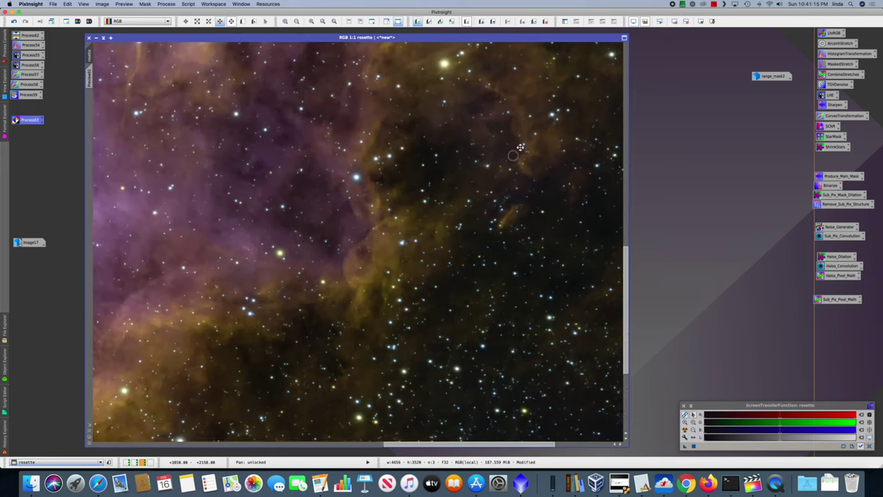
{"action": "scroll", "coordinate": [420, 274], "scroll_direction": "up", "scroll_amount": 1}
{"action": "scroll", "coordinate": [420, 274], "scroll_direction": "right", "scroll_amount": 1}
{"action": "scroll", "coordinate": [449, 262], "scroll_direction": "up", "scroll_amount": 6}
{"action": "scroll", "coordinate": [448, 262], "scroll_direction": "right", "scroll_amount": 2}
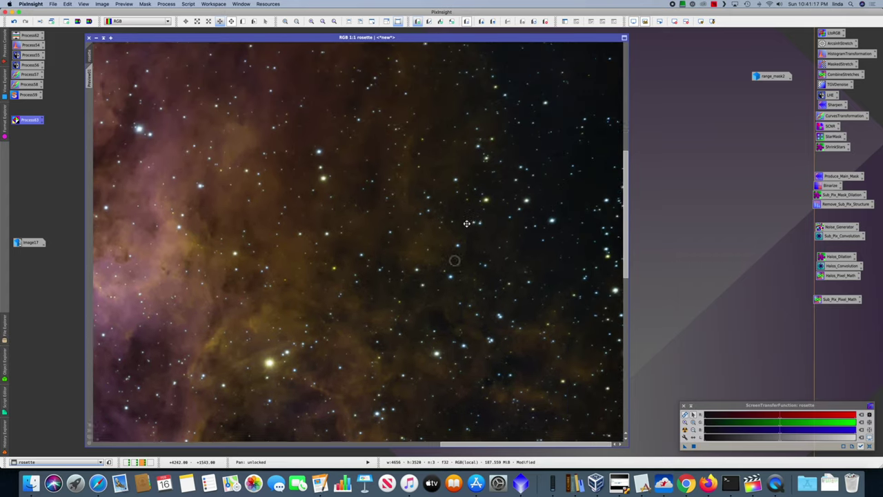
{"action": "scroll", "coordinate": [481, 90], "scroll_direction": "up", "scroll_amount": 5}
{"action": "scroll", "coordinate": [482, 89], "scroll_direction": "left", "scroll_amount": 3}
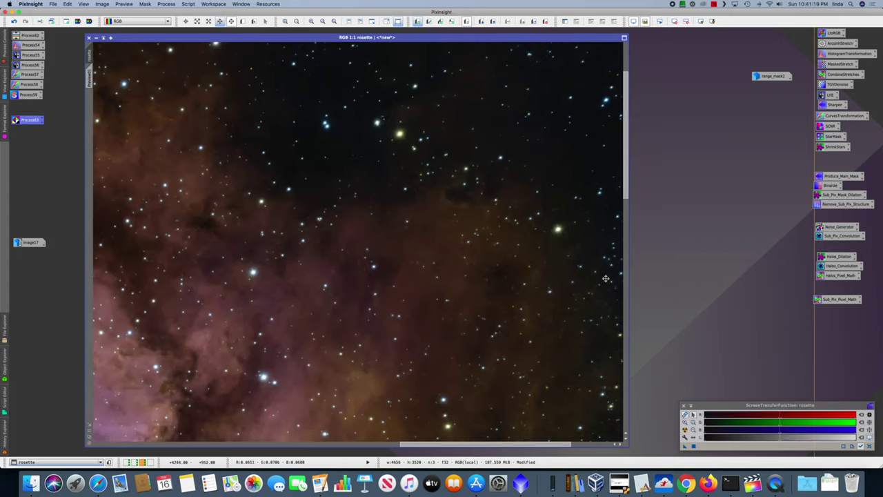
{"action": "scroll", "coordinate": [368, 116], "scroll_direction": "left", "scroll_amount": 4}
{"action": "scroll", "coordinate": [368, 115], "scroll_direction": "up", "scroll_amount": 1}
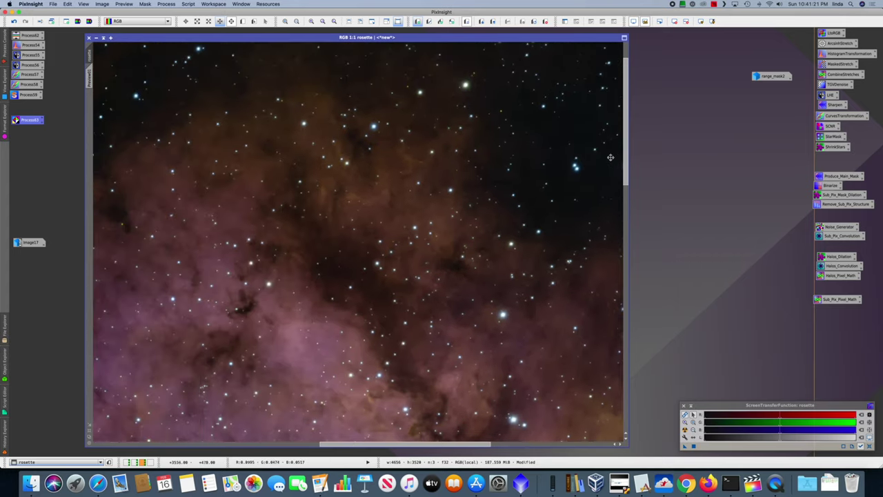
{"action": "scroll", "coordinate": [334, 143], "scroll_direction": "left", "scroll_amount": 10}
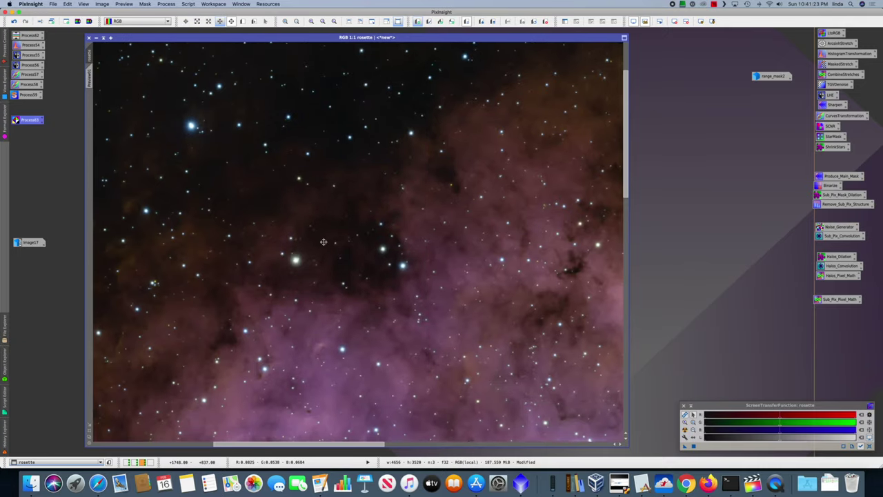
{"action": "scroll", "coordinate": [334, 143], "scroll_direction": "down", "scroll_amount": 4}
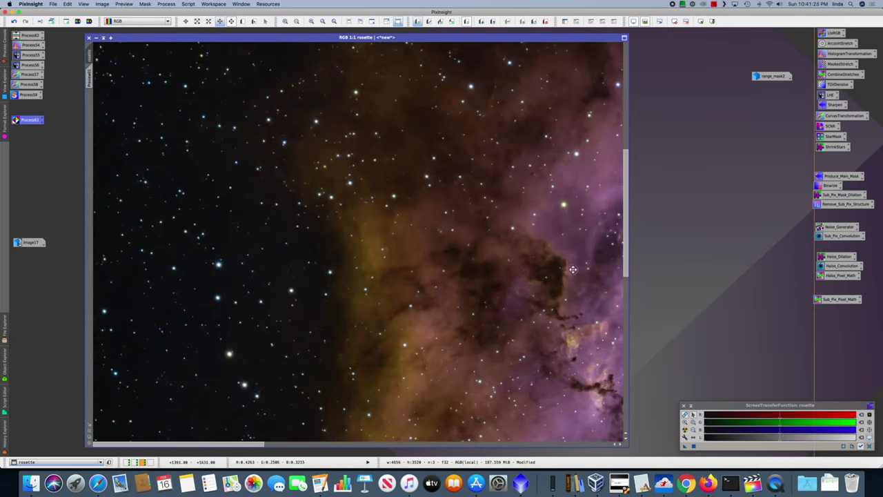
{"action": "scroll", "coordinate": [509, 102], "scroll_direction": "down", "scroll_amount": 6}
{"action": "scroll", "coordinate": [509, 102], "scroll_direction": "right", "scroll_amount": 2}
{"action": "scroll", "coordinate": [510, 102], "scroll_direction": "down", "scroll_amount": 1}
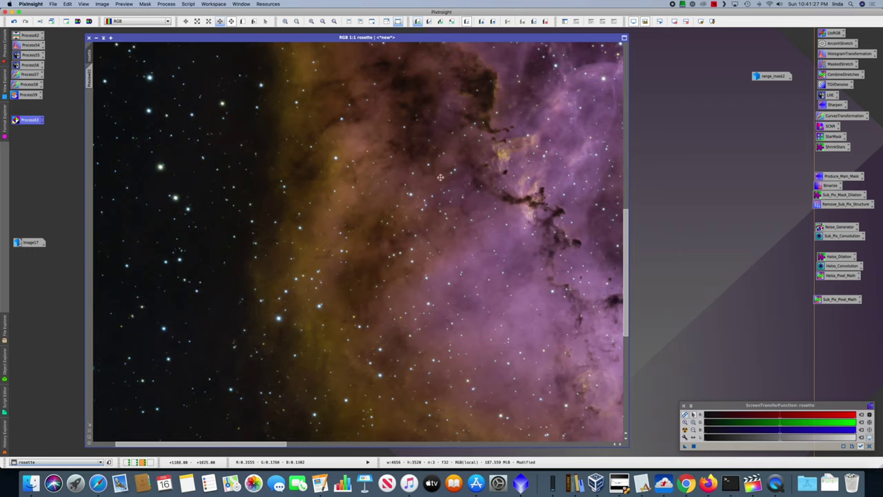
{"action": "scroll", "coordinate": [435, 139], "scroll_direction": "down", "scroll_amount": 5}
{"action": "scroll", "coordinate": [487, 198], "scroll_direction": "down", "scroll_amount": 3}
{"action": "scroll", "coordinate": [488, 199], "scroll_direction": "right", "scroll_amount": 5}
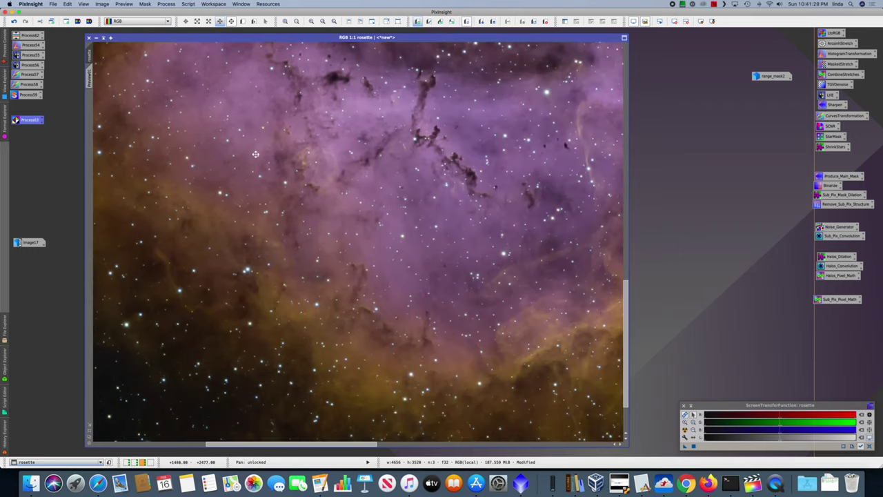
{"action": "scroll", "coordinate": [454, 175], "scroll_direction": "right", "scroll_amount": 5}
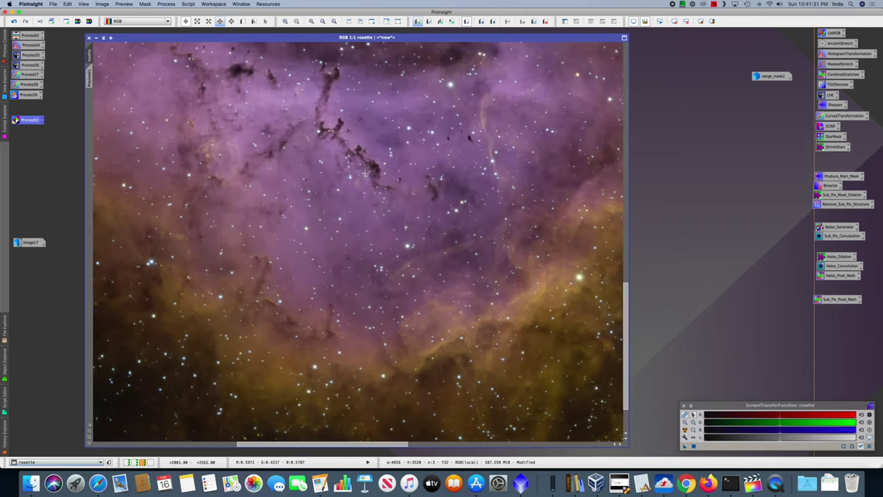